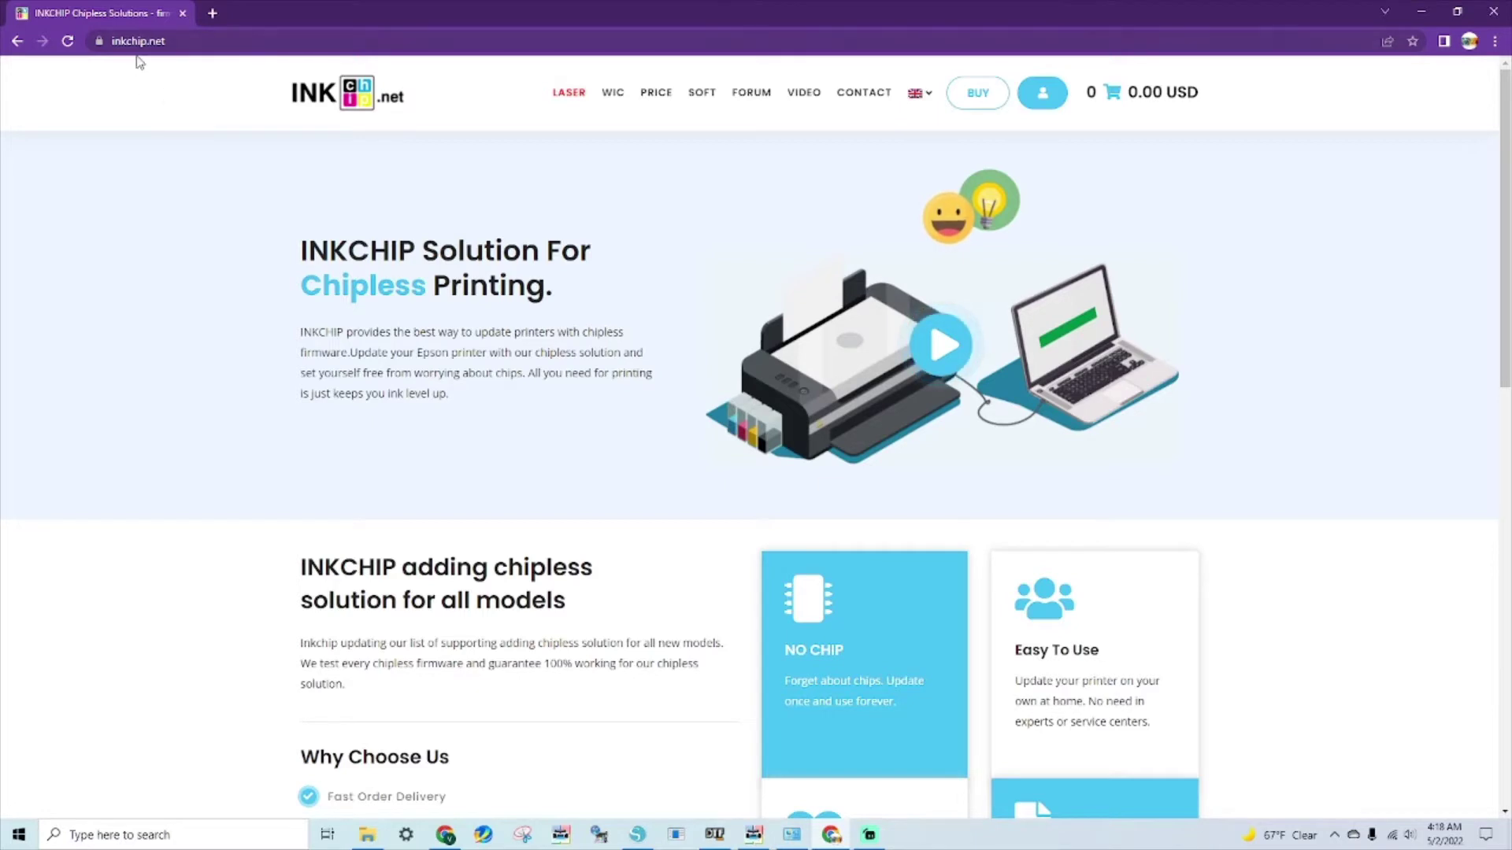
- Go to the SOFT downloads page and find the SC-P600 row in the SC-P Series table
{"action": "left_click", "coordinate": [701, 95]}
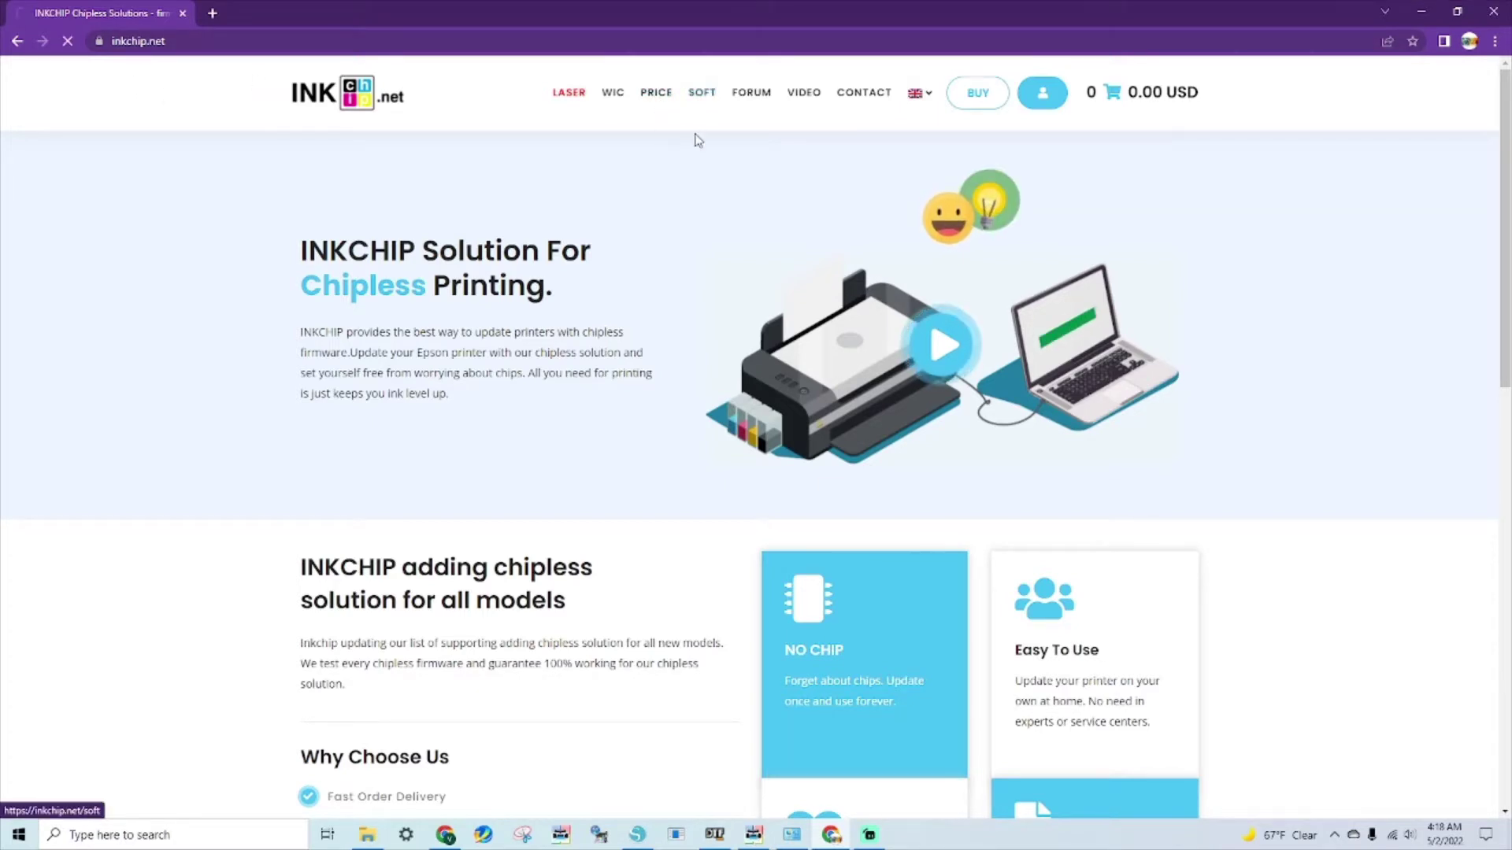
{"action": "scroll", "coordinate": [409, 283], "scroll_direction": "down", "scroll_amount": 9}
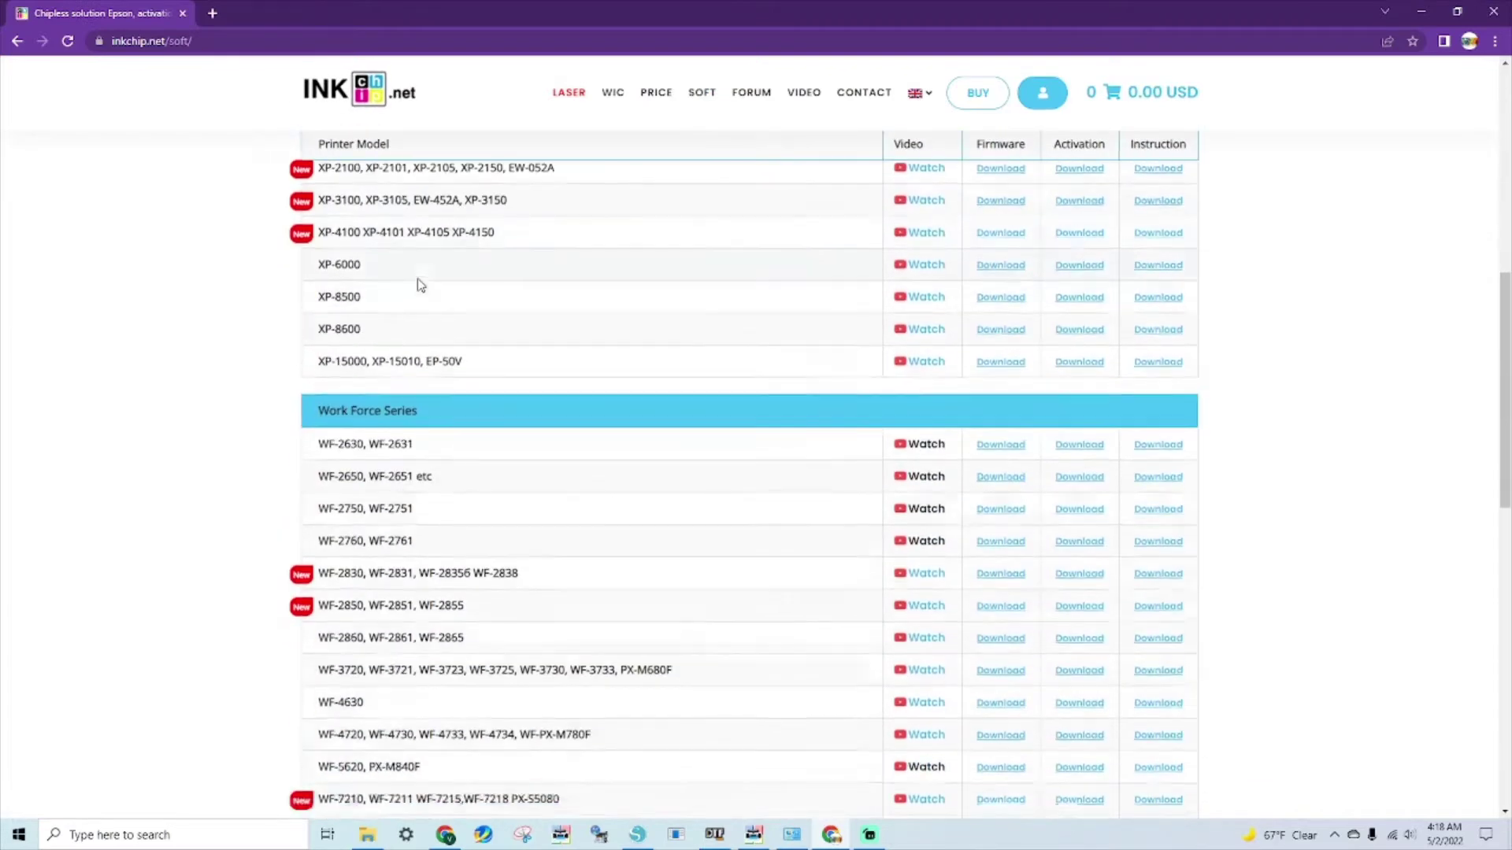
{"action": "scroll", "coordinate": [419, 285], "scroll_direction": "down", "scroll_amount": 9}
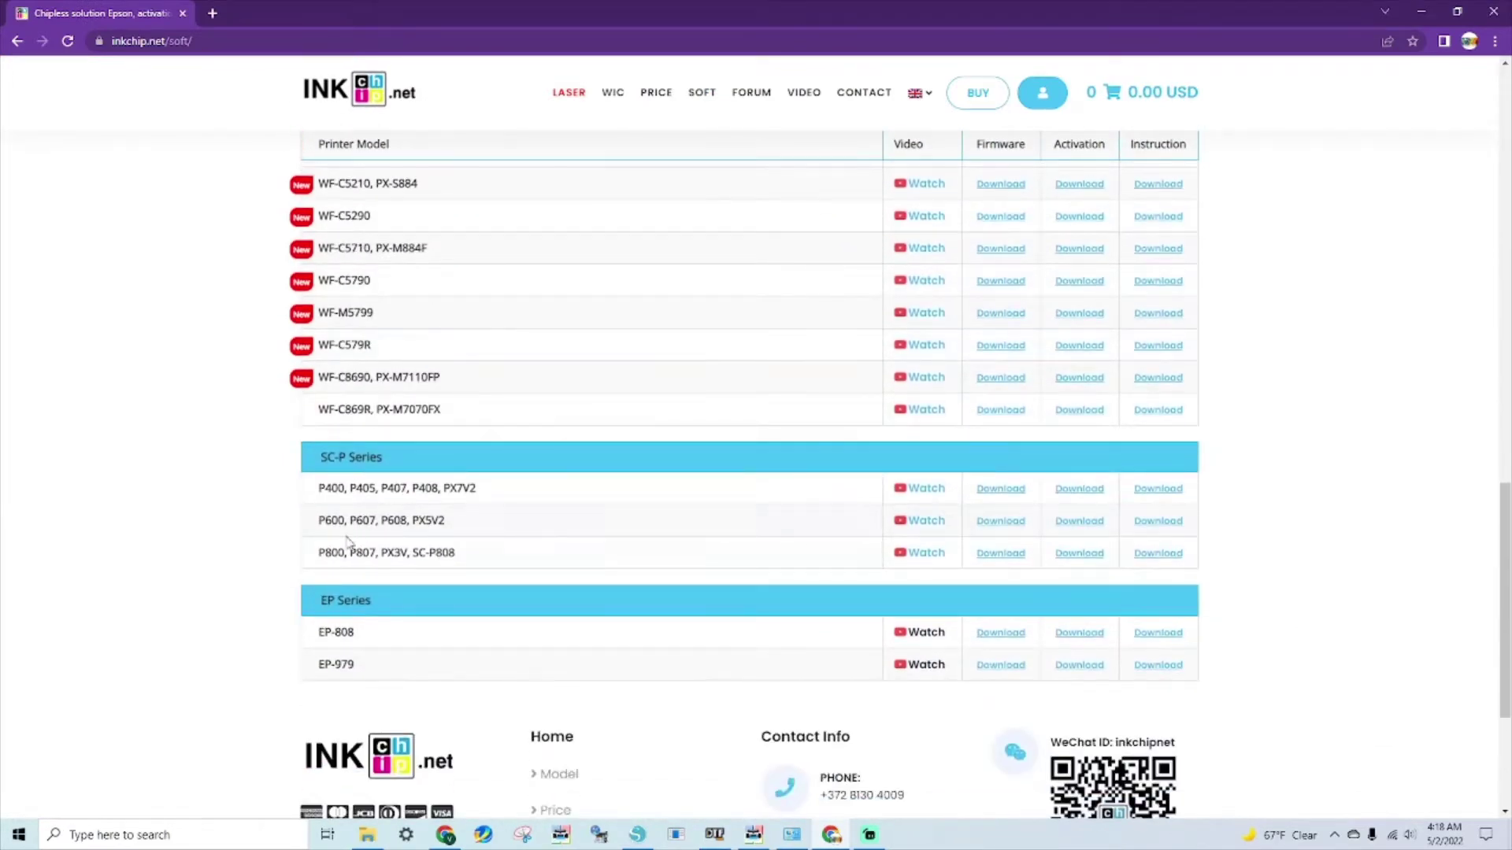
{"action": "left_click_drag", "start_coordinate": [330, 522], "coordinate": [349, 525]}
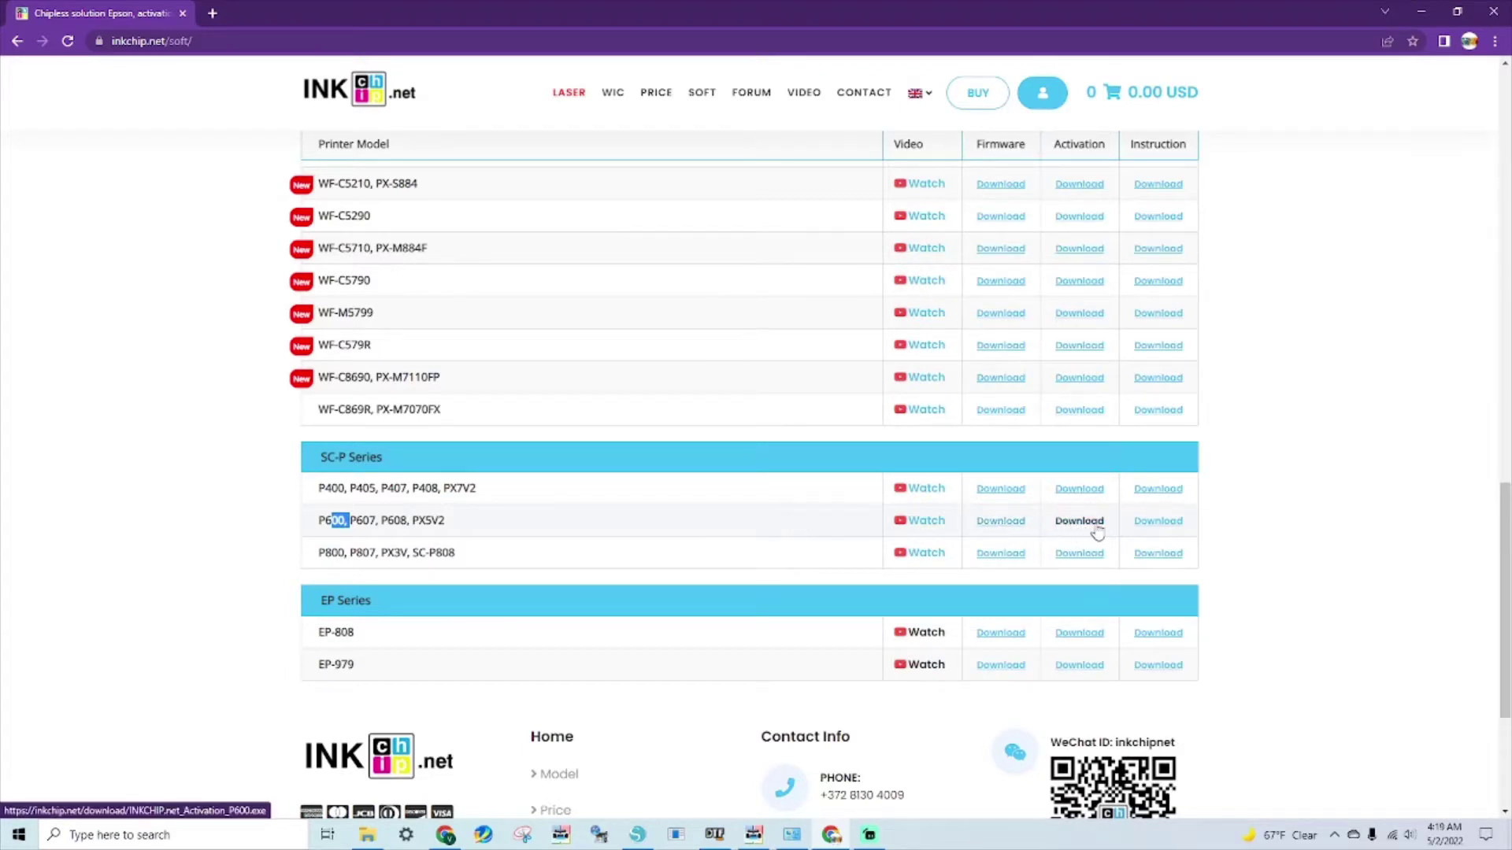
- Download the P600 instruction PDF, read through it, and close it
{"action": "left_click", "coordinate": [1141, 525]}
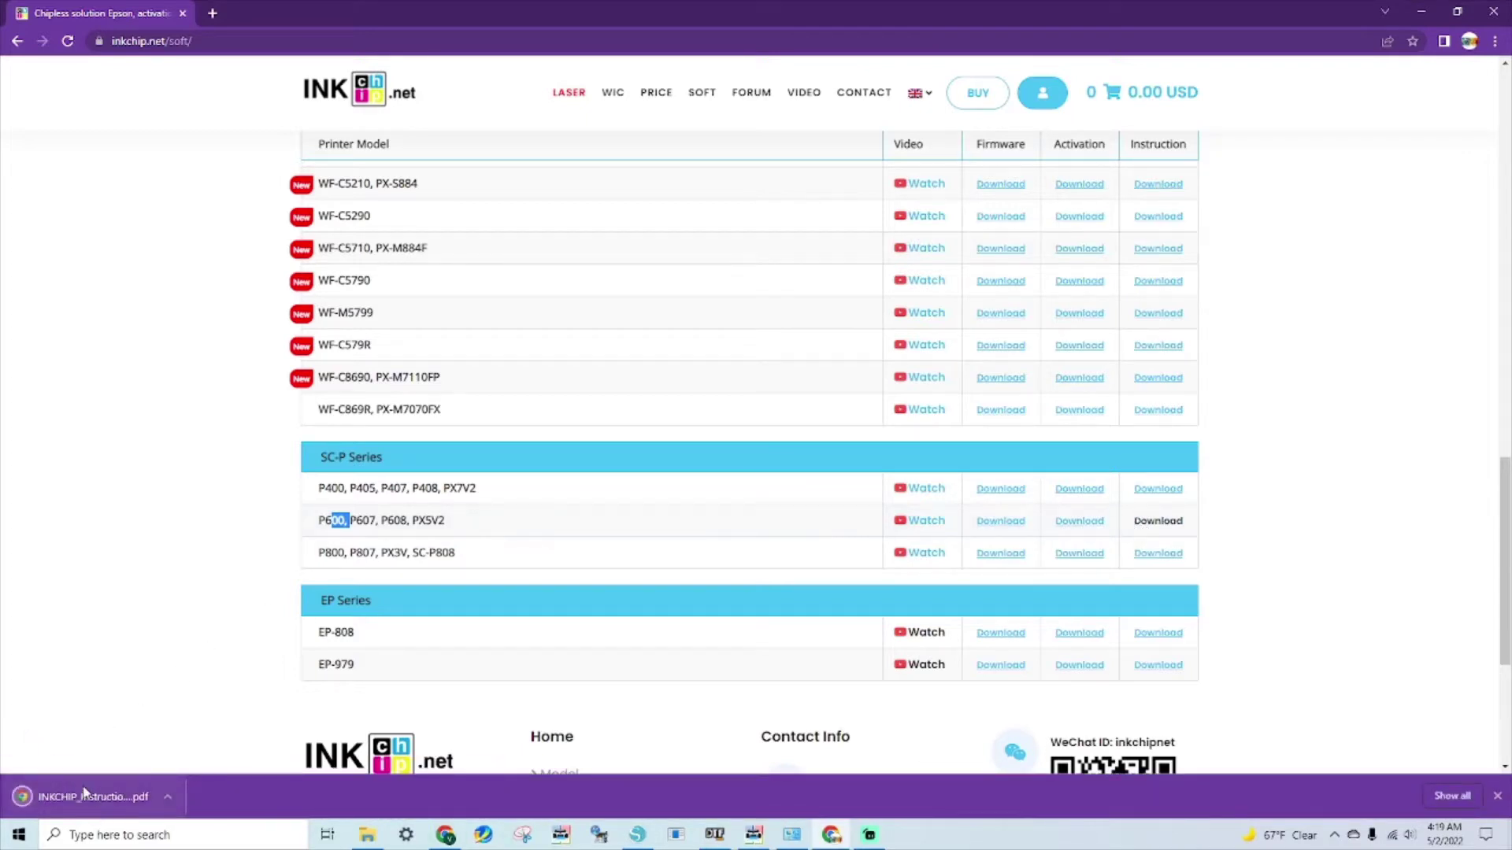
{"action": "left_click", "coordinate": [85, 795]}
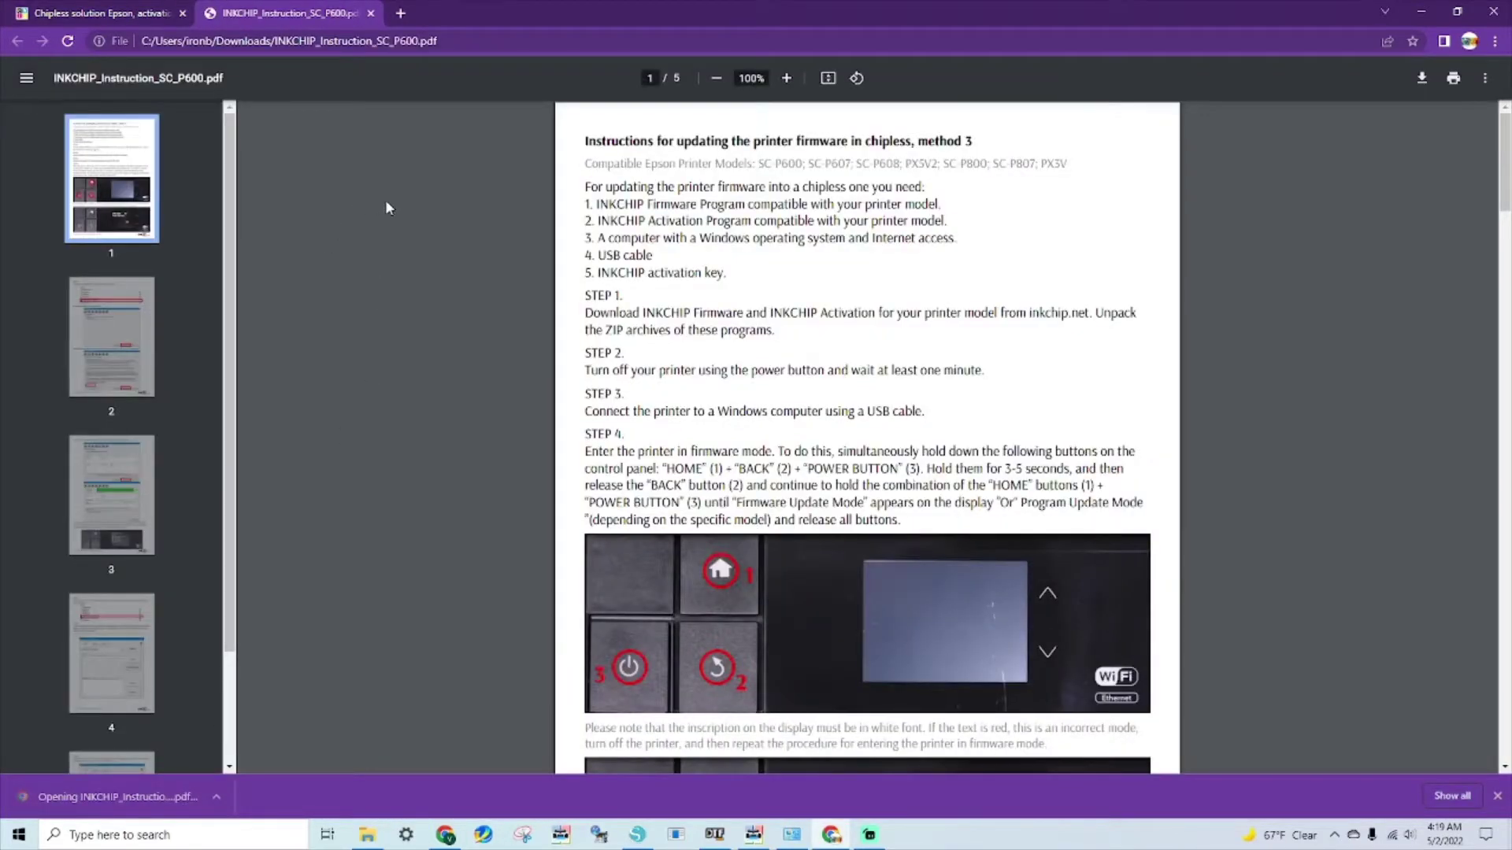
{"action": "scroll", "coordinate": [777, 378], "scroll_direction": "down", "scroll_amount": 2}
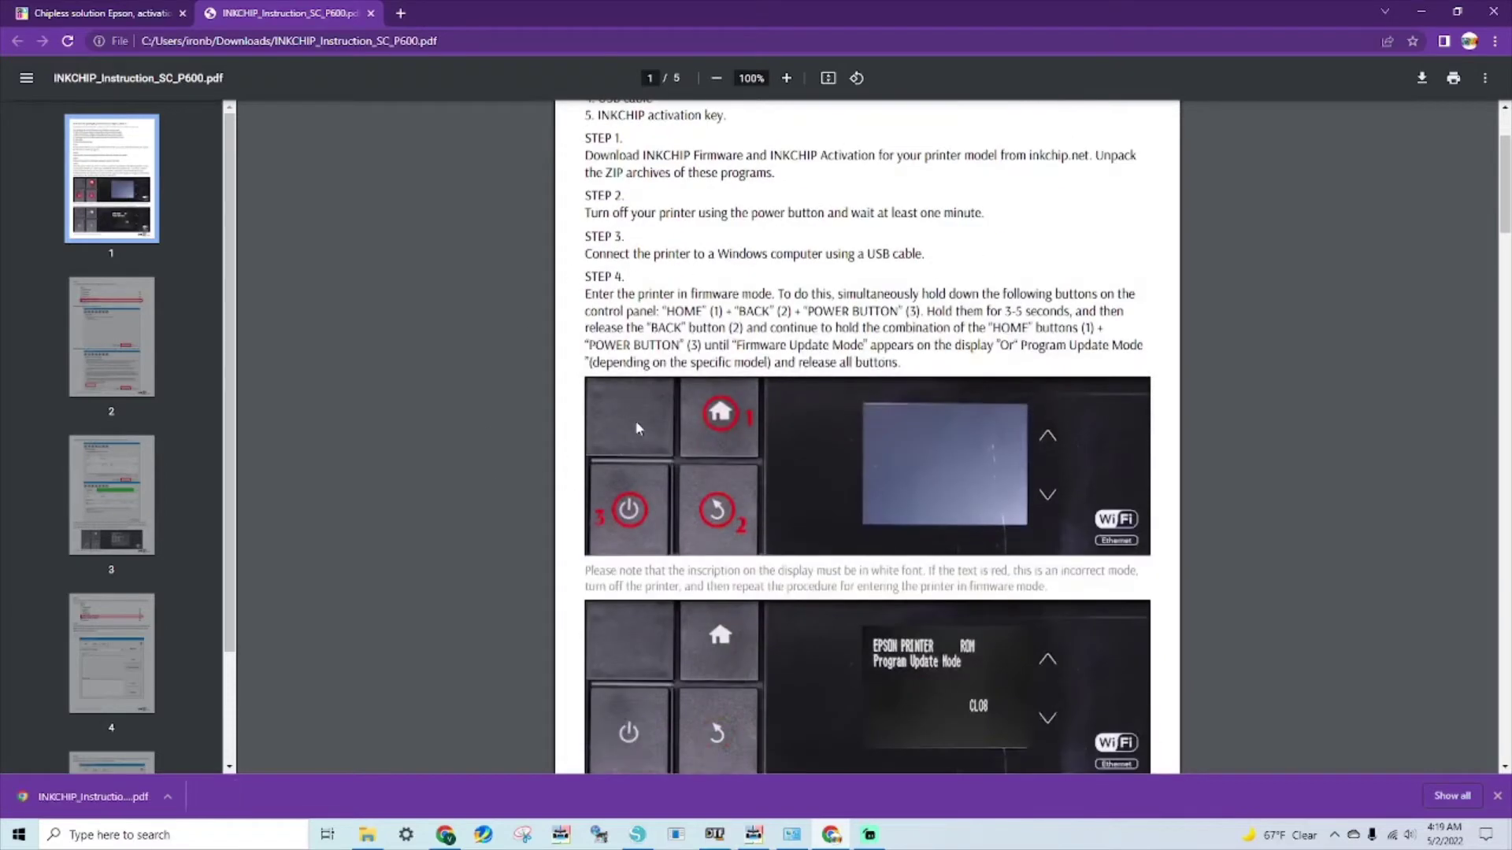
{"action": "scroll", "coordinate": [653, 432], "scroll_direction": "up", "scroll_amount": 2}
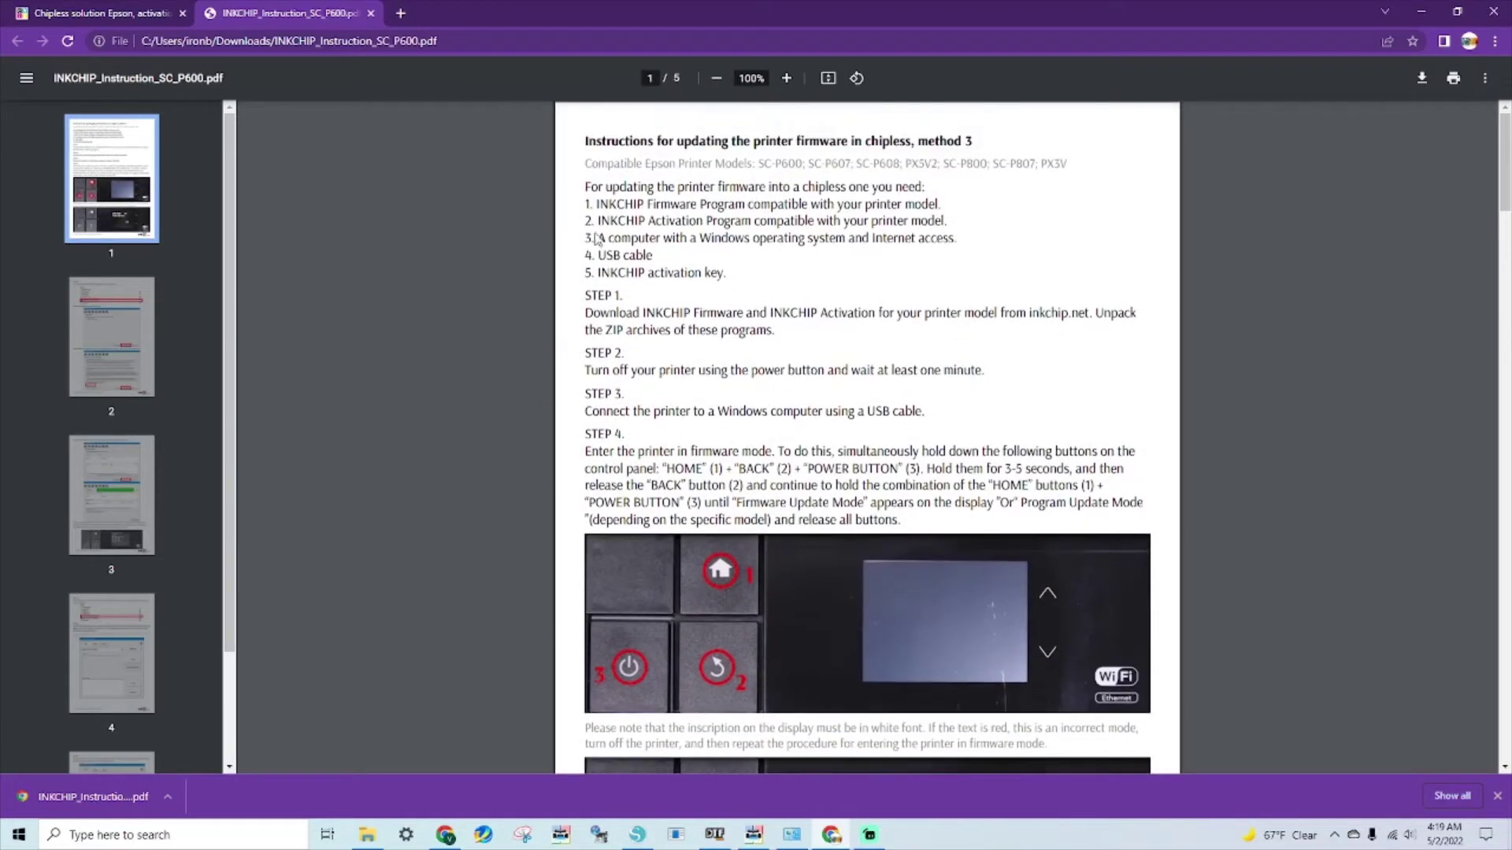
{"action": "left_click", "coordinate": [373, 12]}
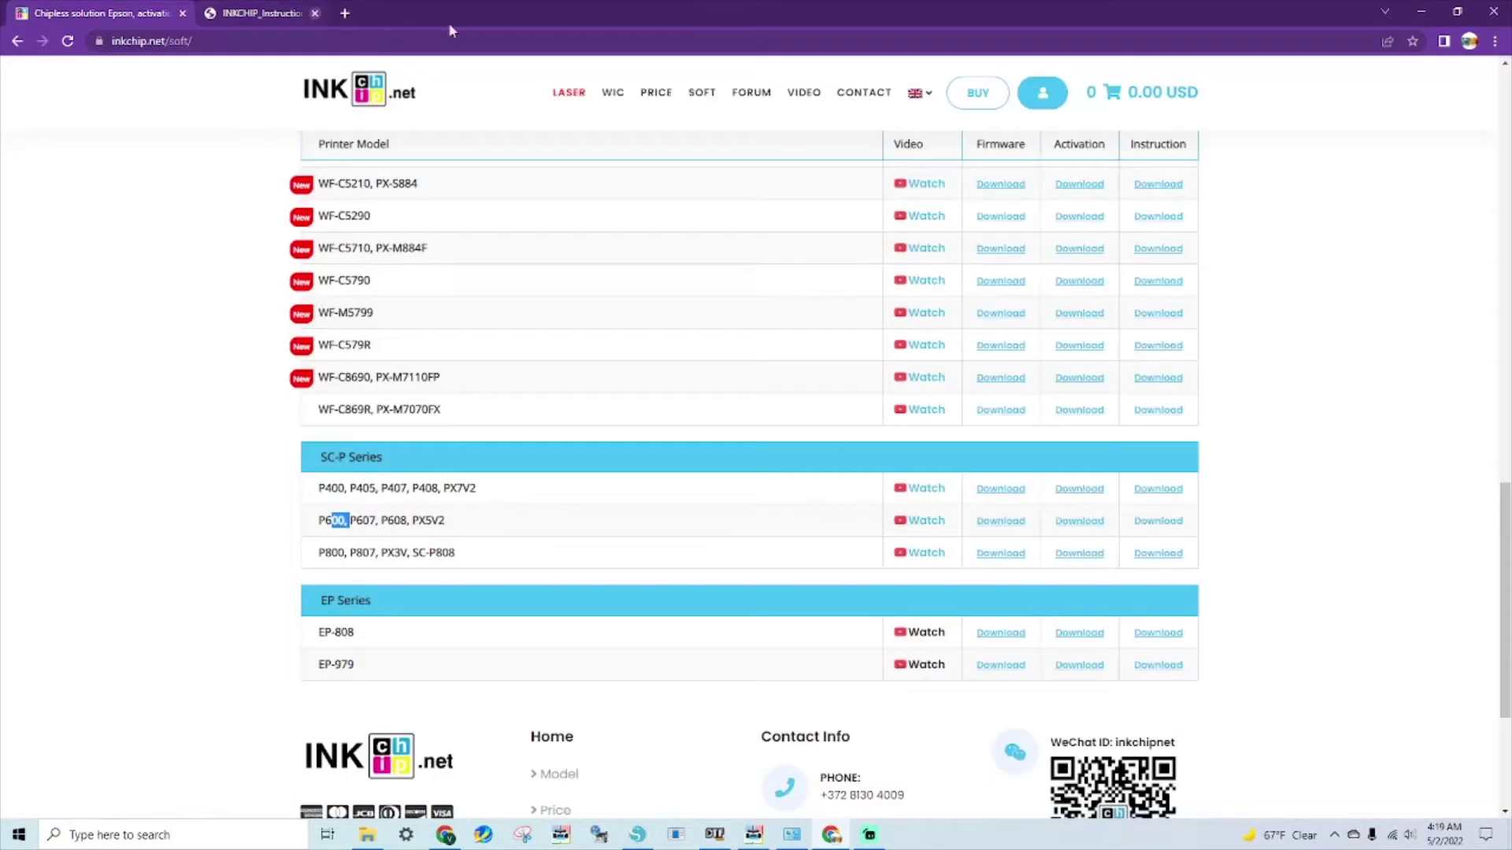
- Extract the P600 firmware archive on the desktop into its folder
{"action": "left_click", "coordinate": [1424, 13]}
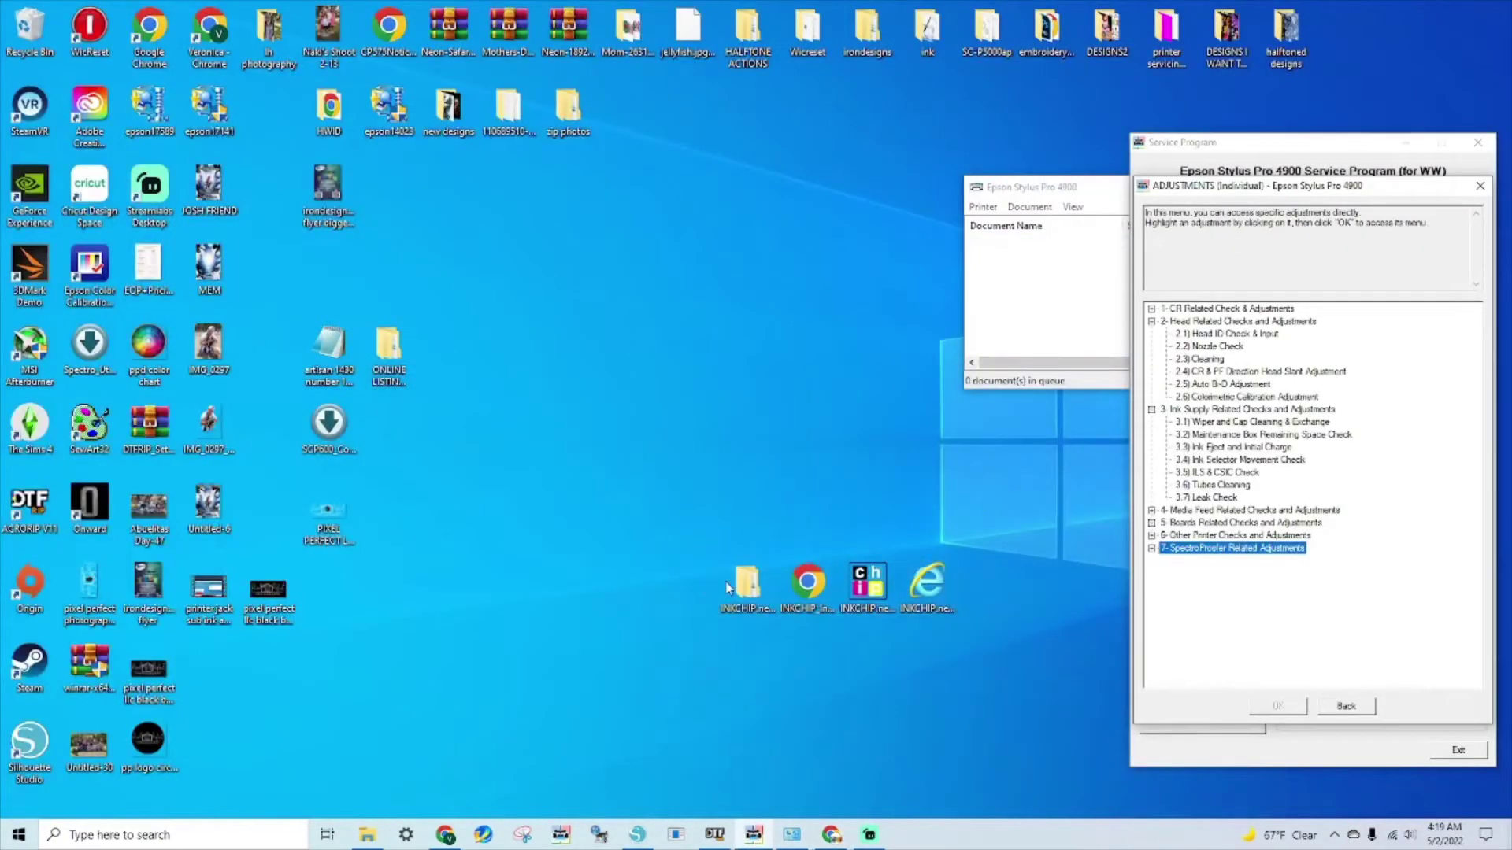
{"action": "right_click", "coordinate": [932, 587]}
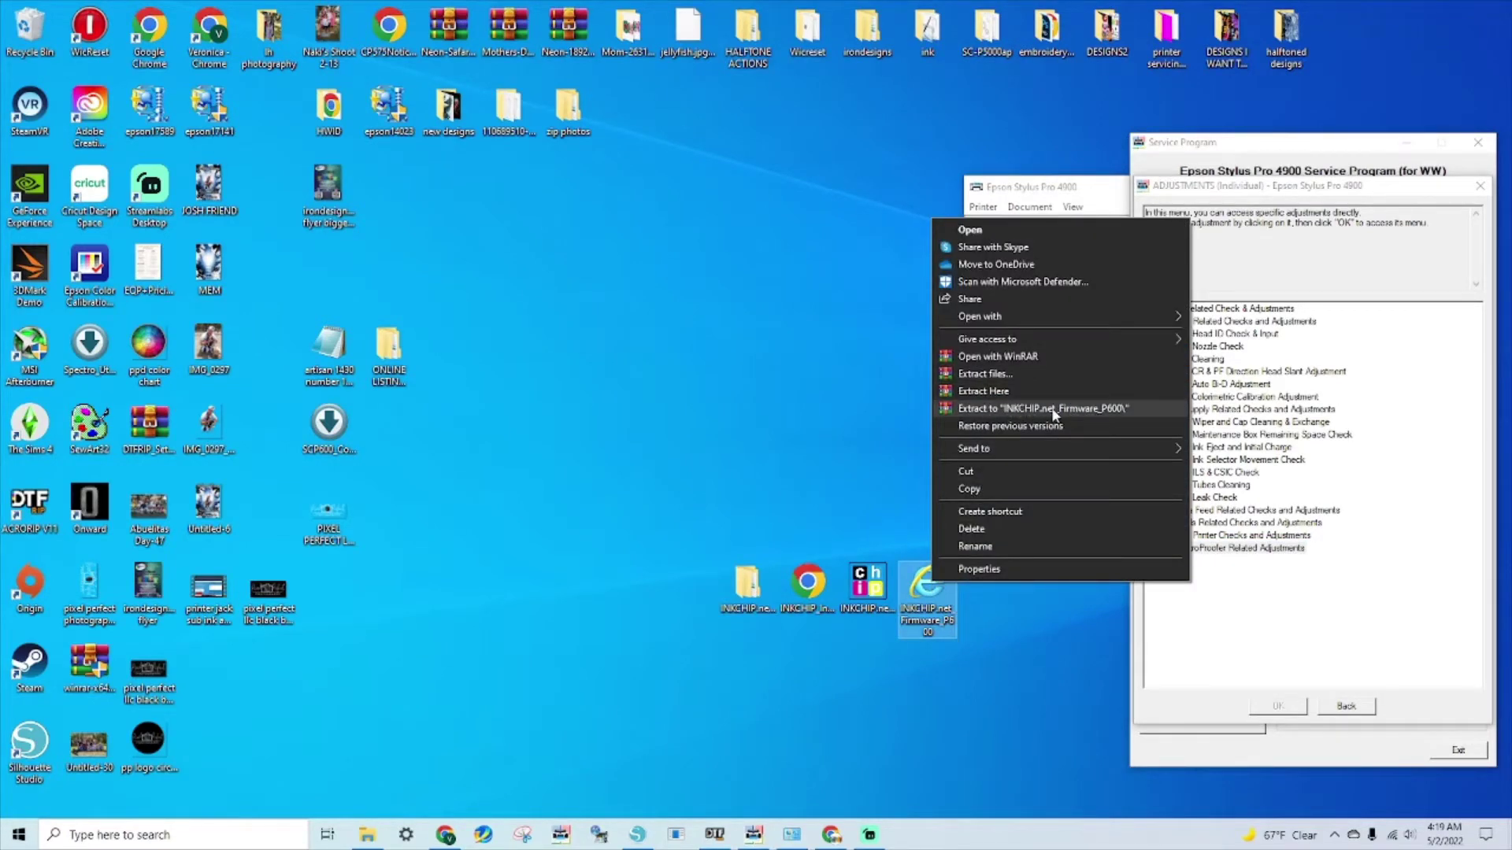
{"action": "left_click", "coordinate": [975, 686]}
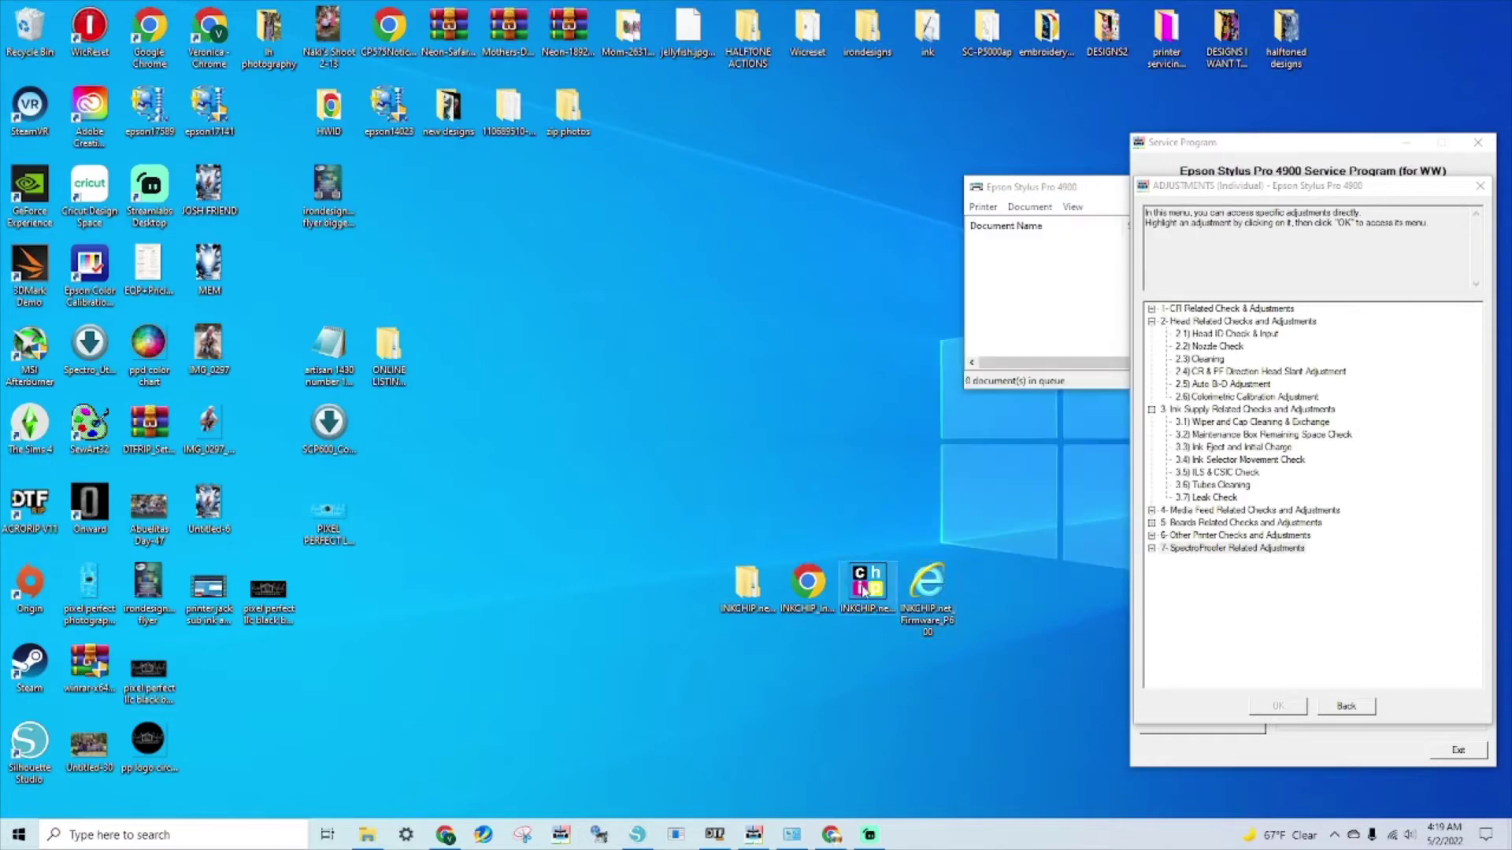
- Open the INKCHIP firmware folder and its inner INKCHIP.net_Firmware_P600 folder
{"action": "left_click", "coordinate": [752, 582]}
{"action": "double_click", "coordinate": [752, 583]}
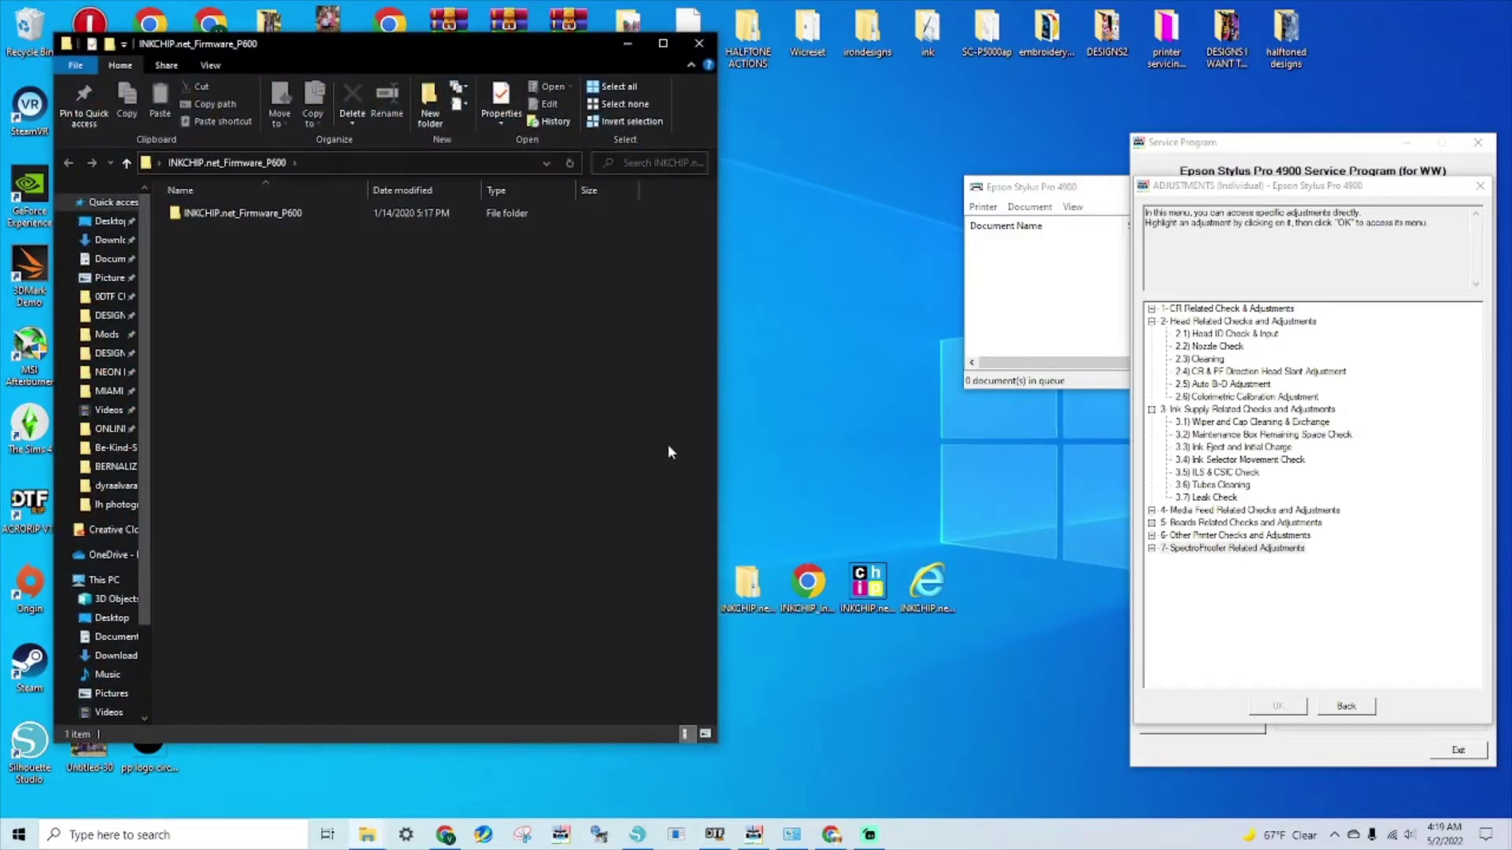
{"action": "left_click", "coordinate": [250, 217]}
{"action": "double_click", "coordinate": [250, 218]}
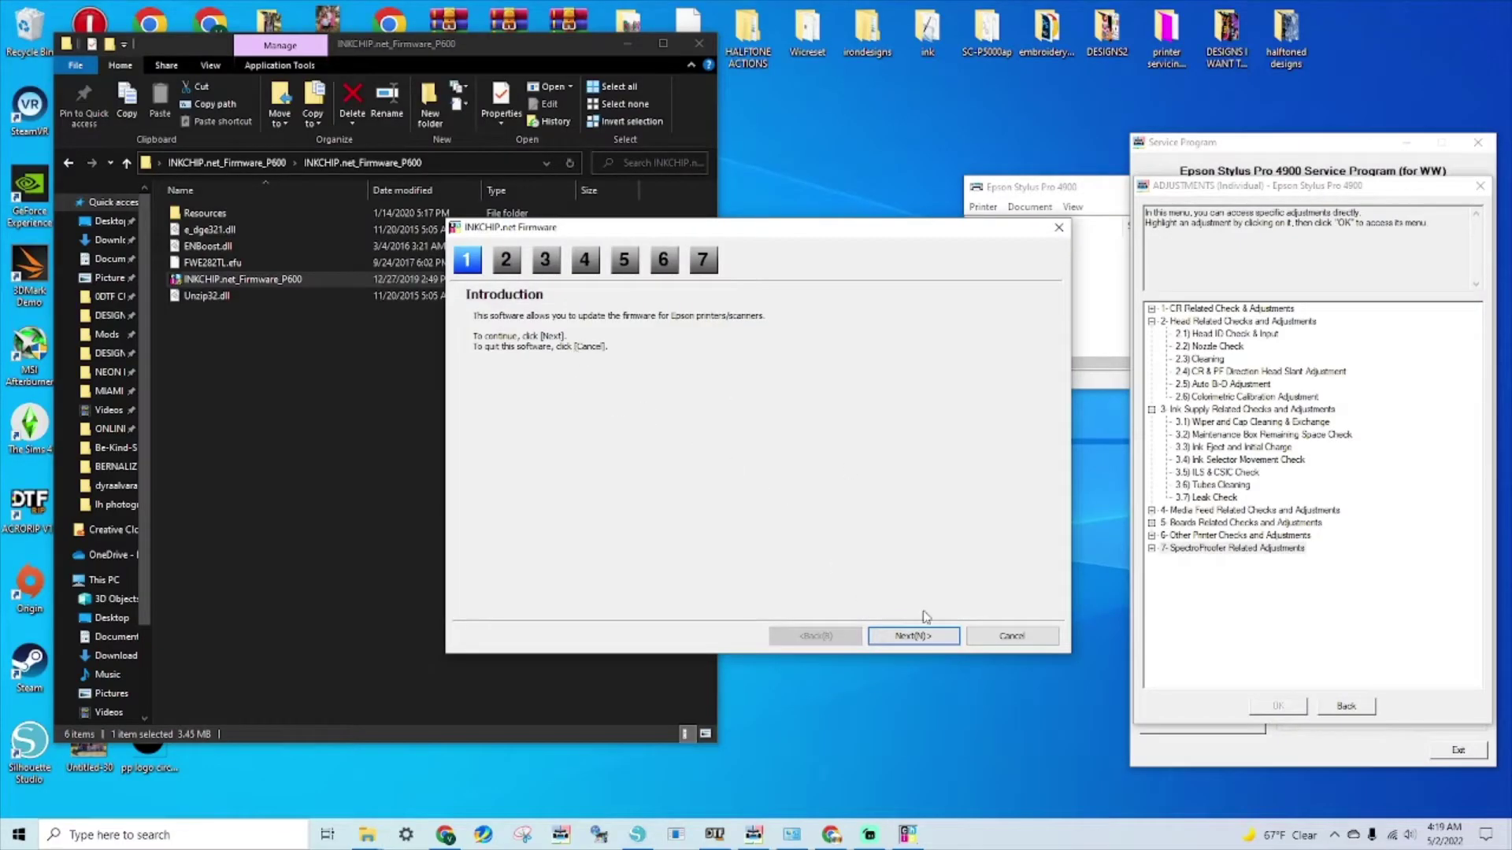
- Accept the license agreement and advance the updater to the printer selection
{"action": "left_click", "coordinate": [925, 637]}
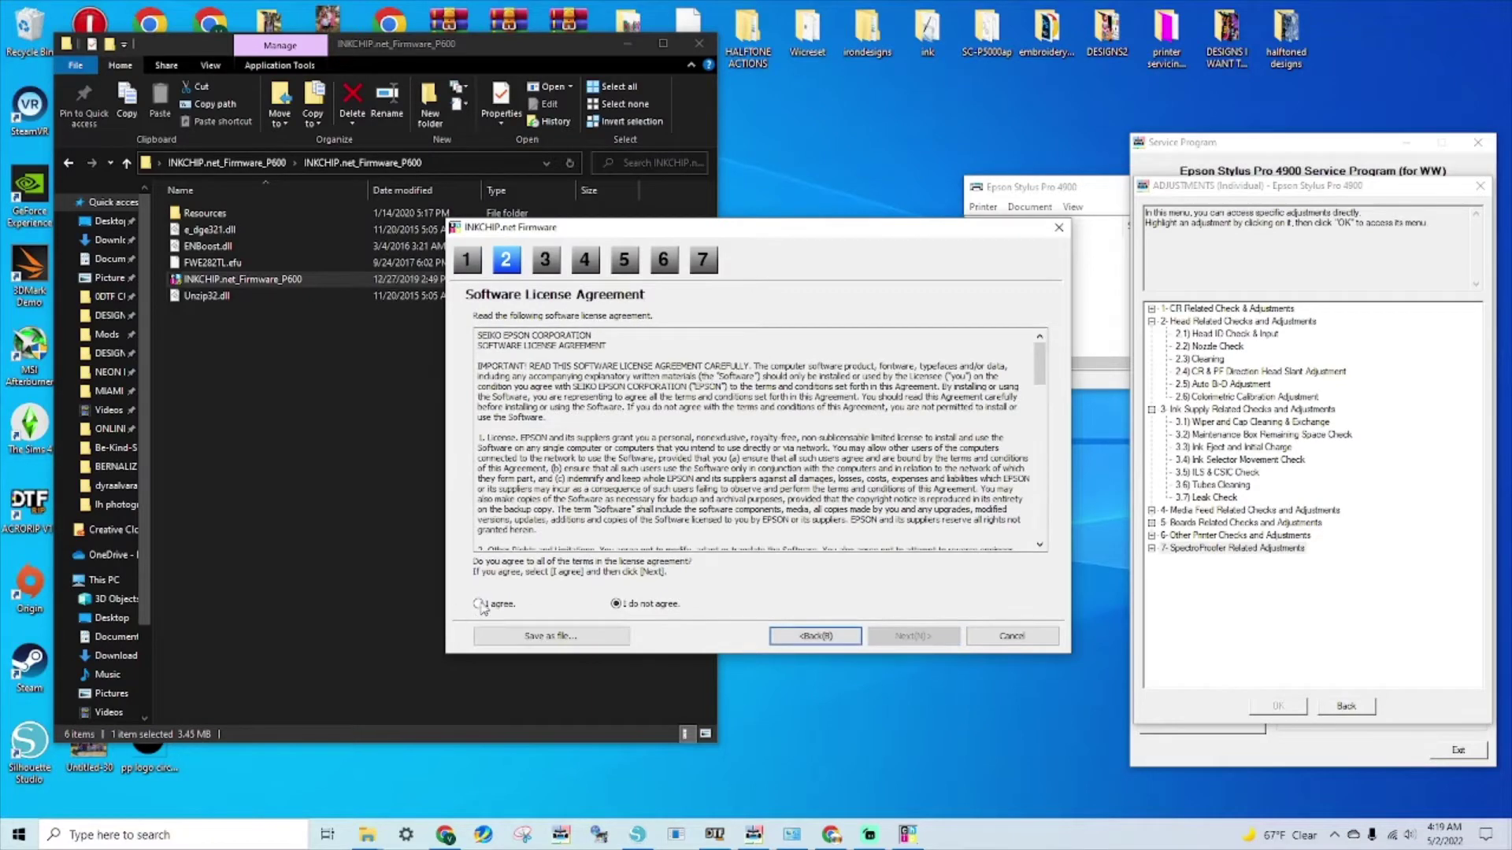
{"action": "left_click", "coordinate": [479, 604]}
{"action": "left_click", "coordinate": [912, 636]}
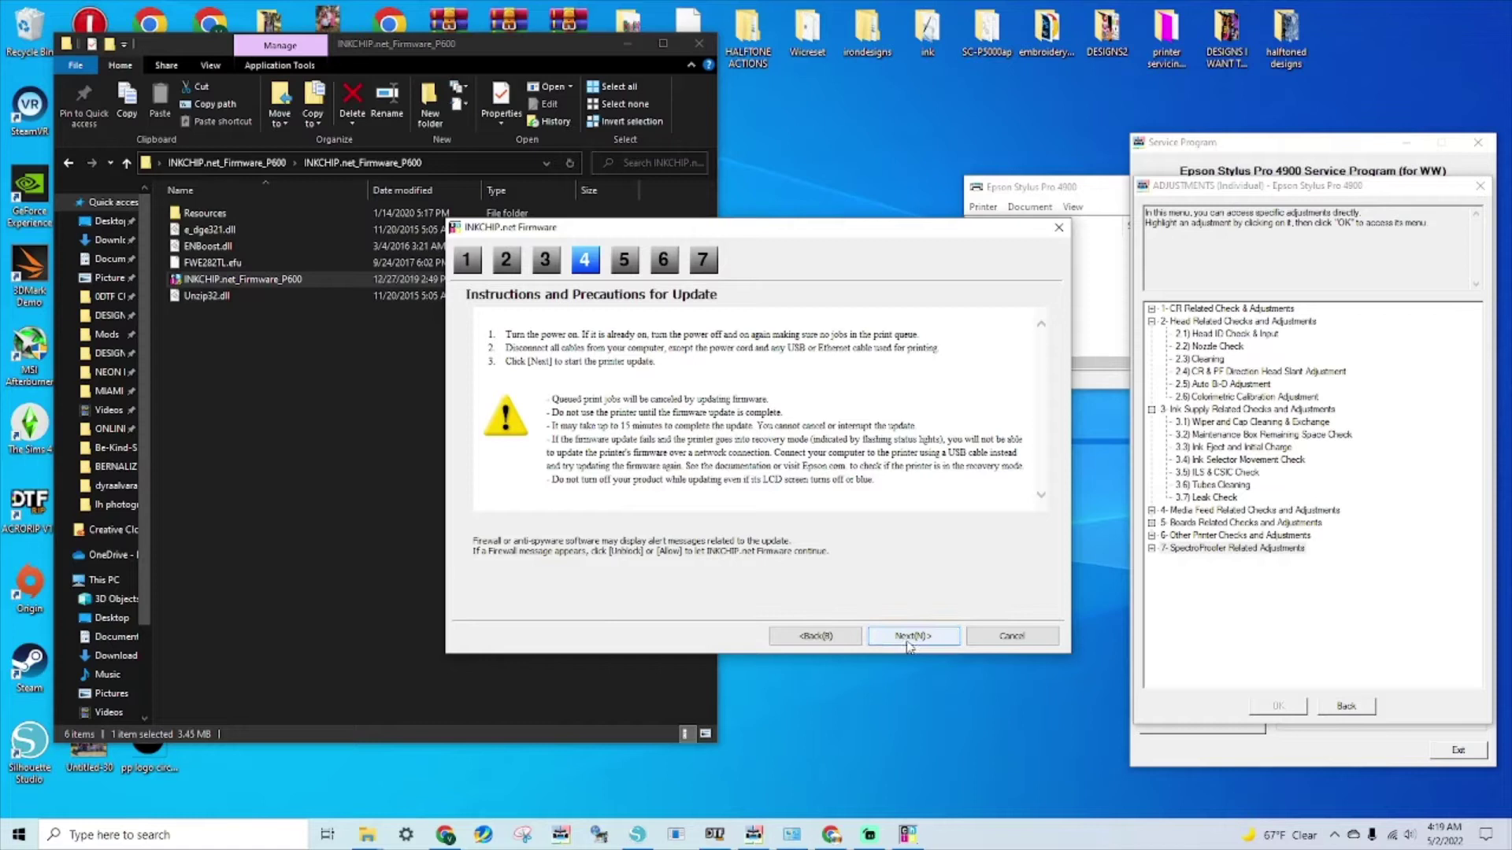
{"action": "left_click", "coordinate": [909, 636]}
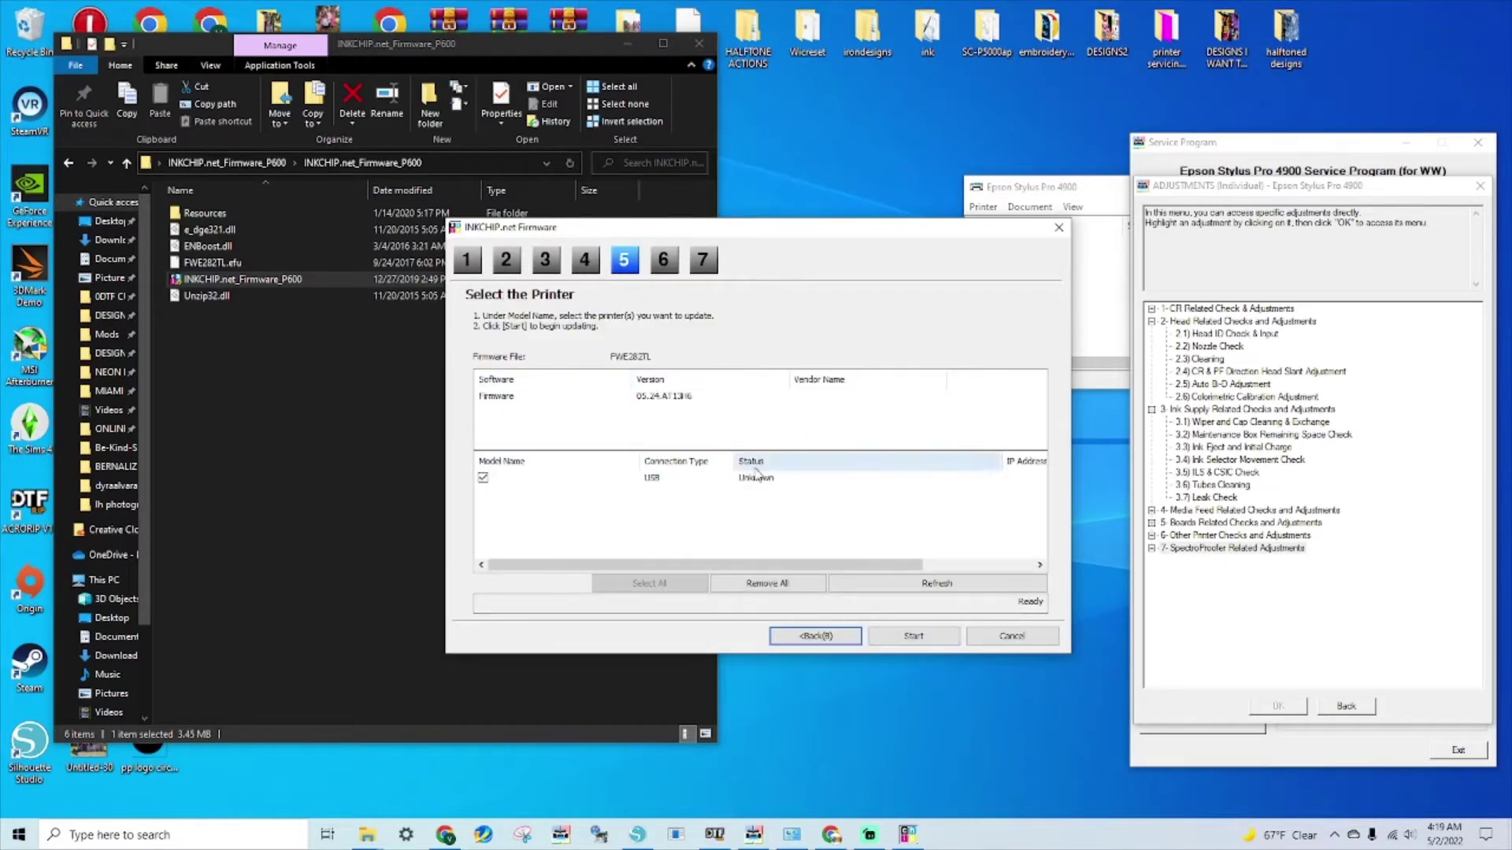
- Start and confirm the firmware update on the USB printer, then Finish after transfer completes
{"action": "left_click", "coordinate": [914, 636]}
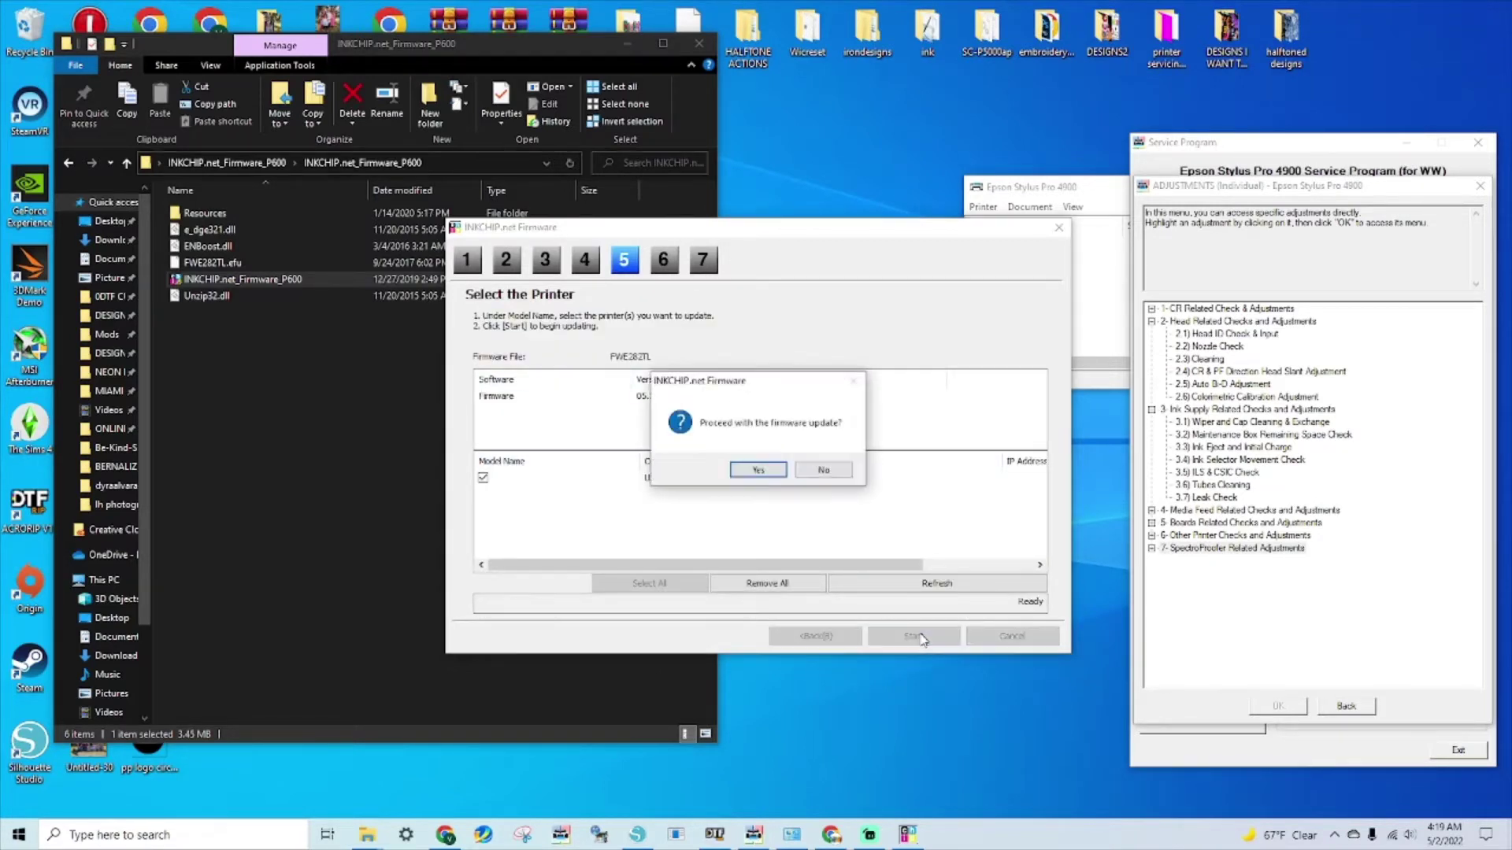
{"action": "left_click", "coordinate": [758, 470]}
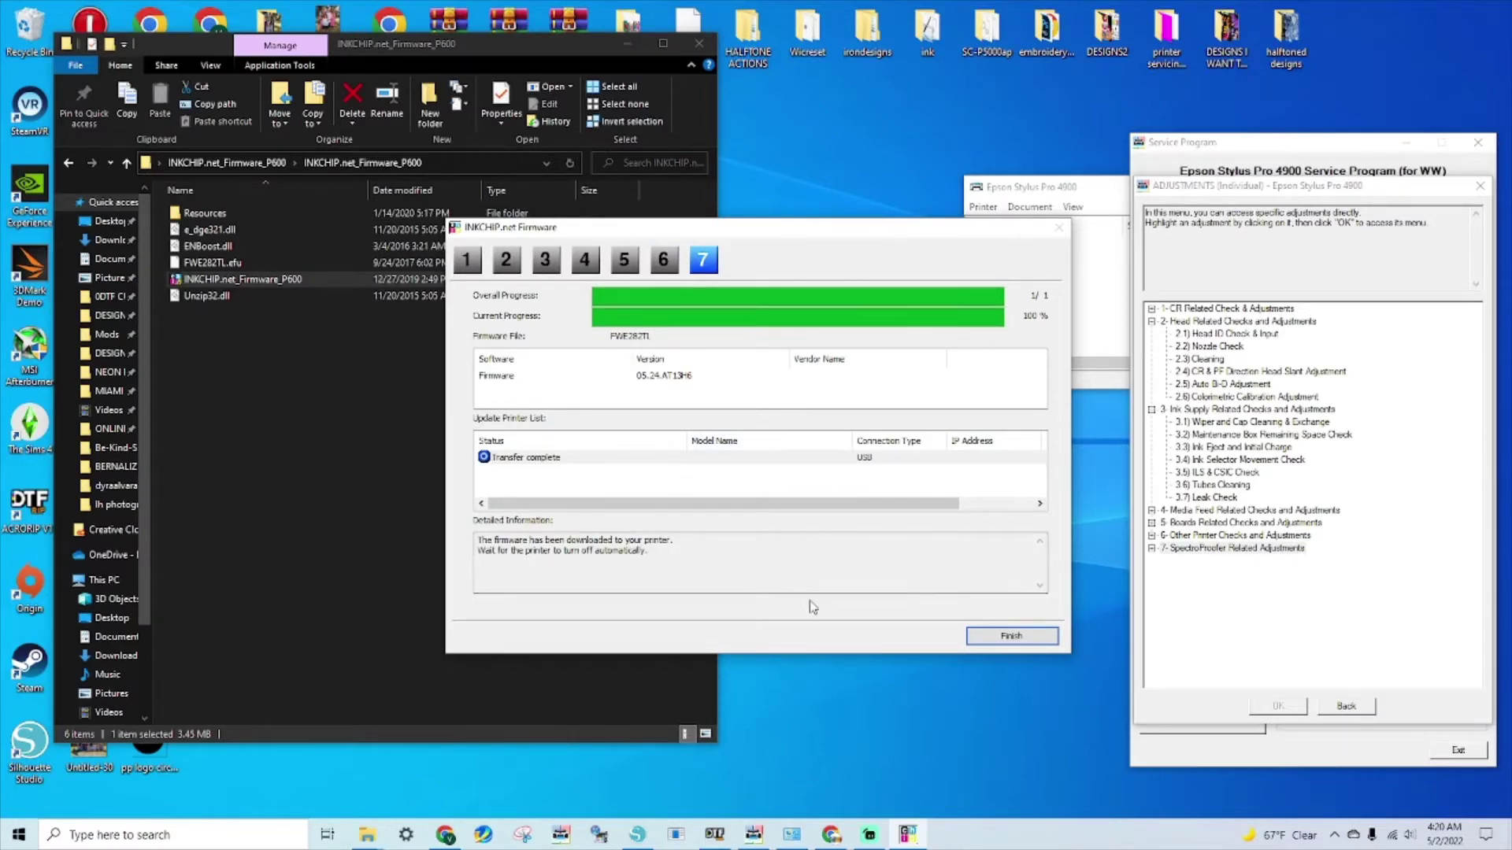
{"action": "left_click", "coordinate": [998, 633]}
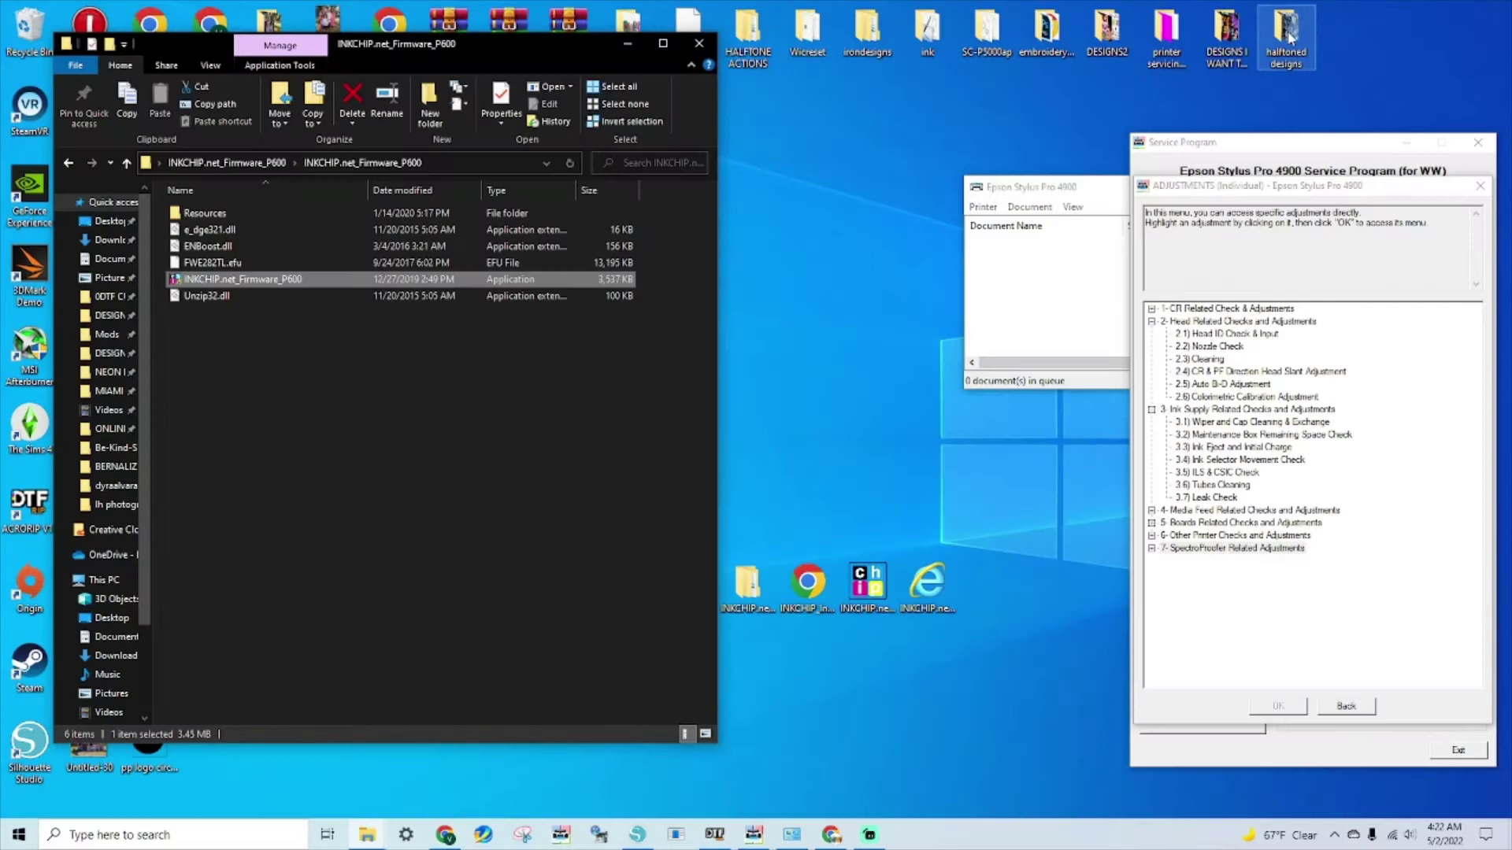
- Launch INKCHIP Activation from the desktop, allowing it via More info > Run anyway
{"action": "left_click", "coordinate": [864, 604]}
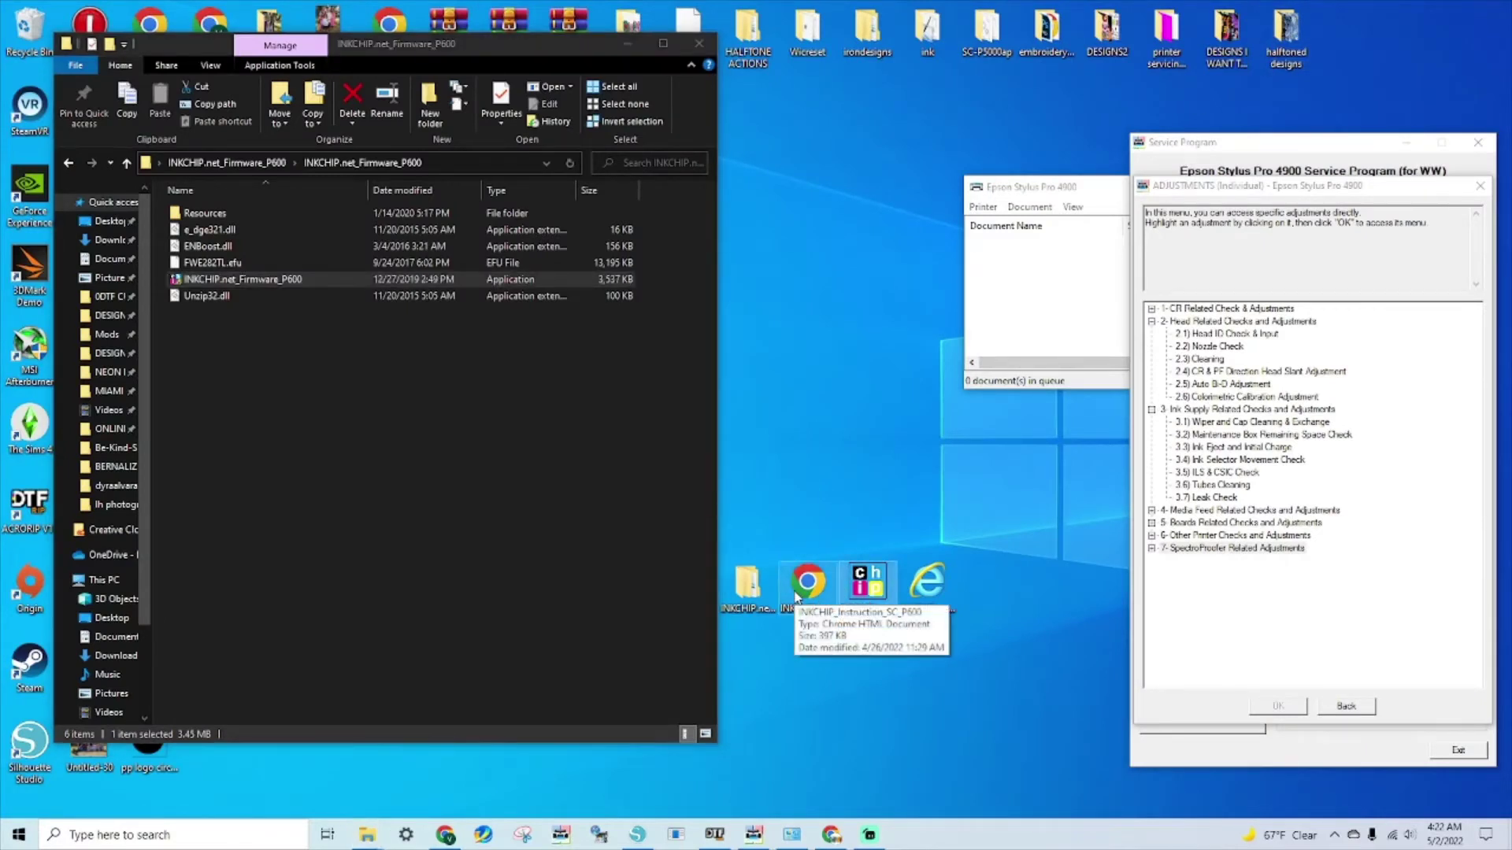
{"action": "double_click", "coordinate": [874, 589]}
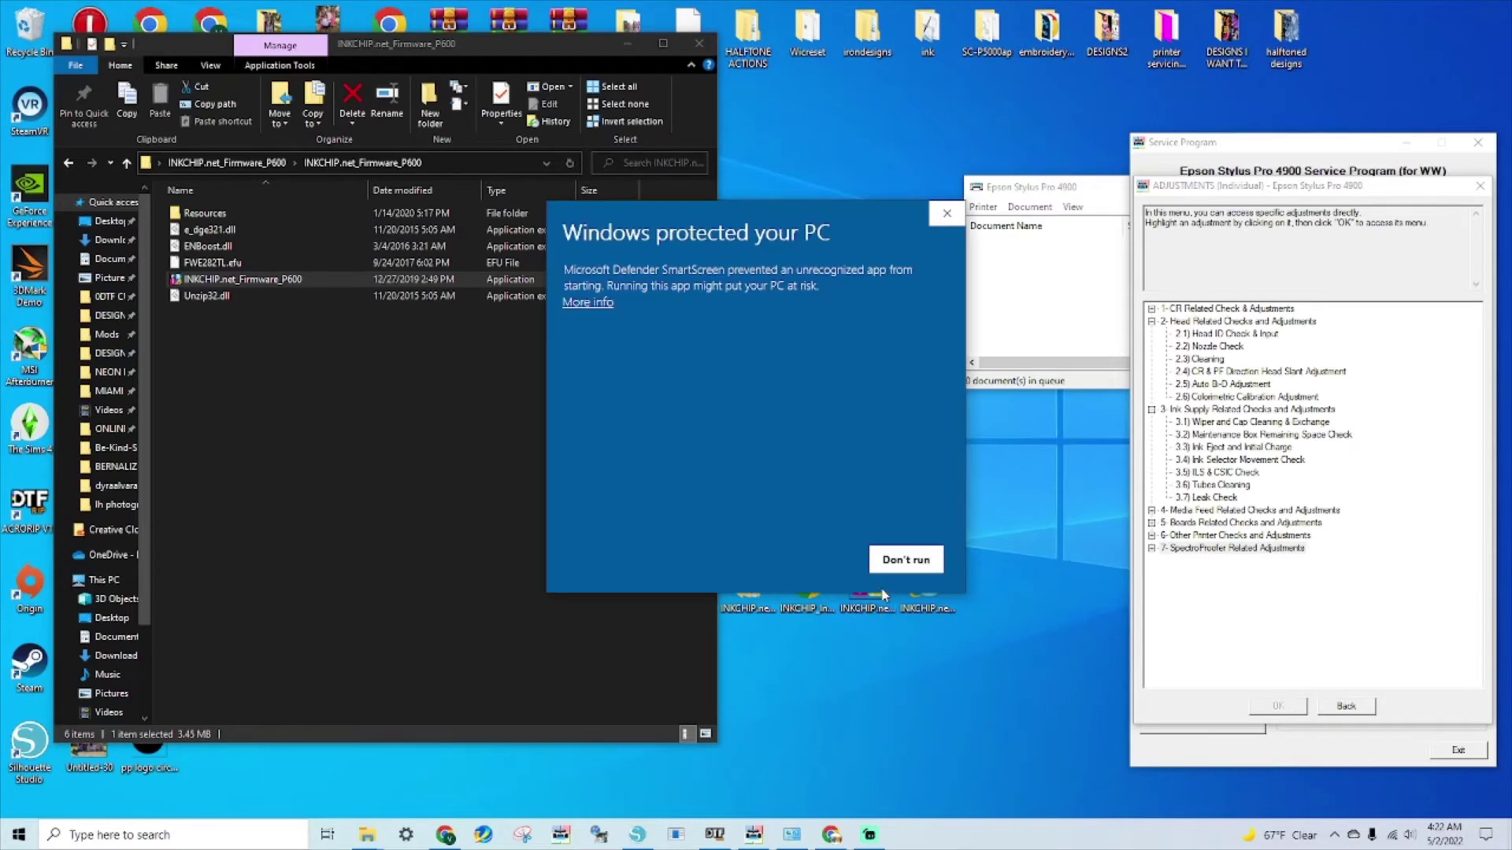
{"action": "left_click", "coordinate": [581, 304]}
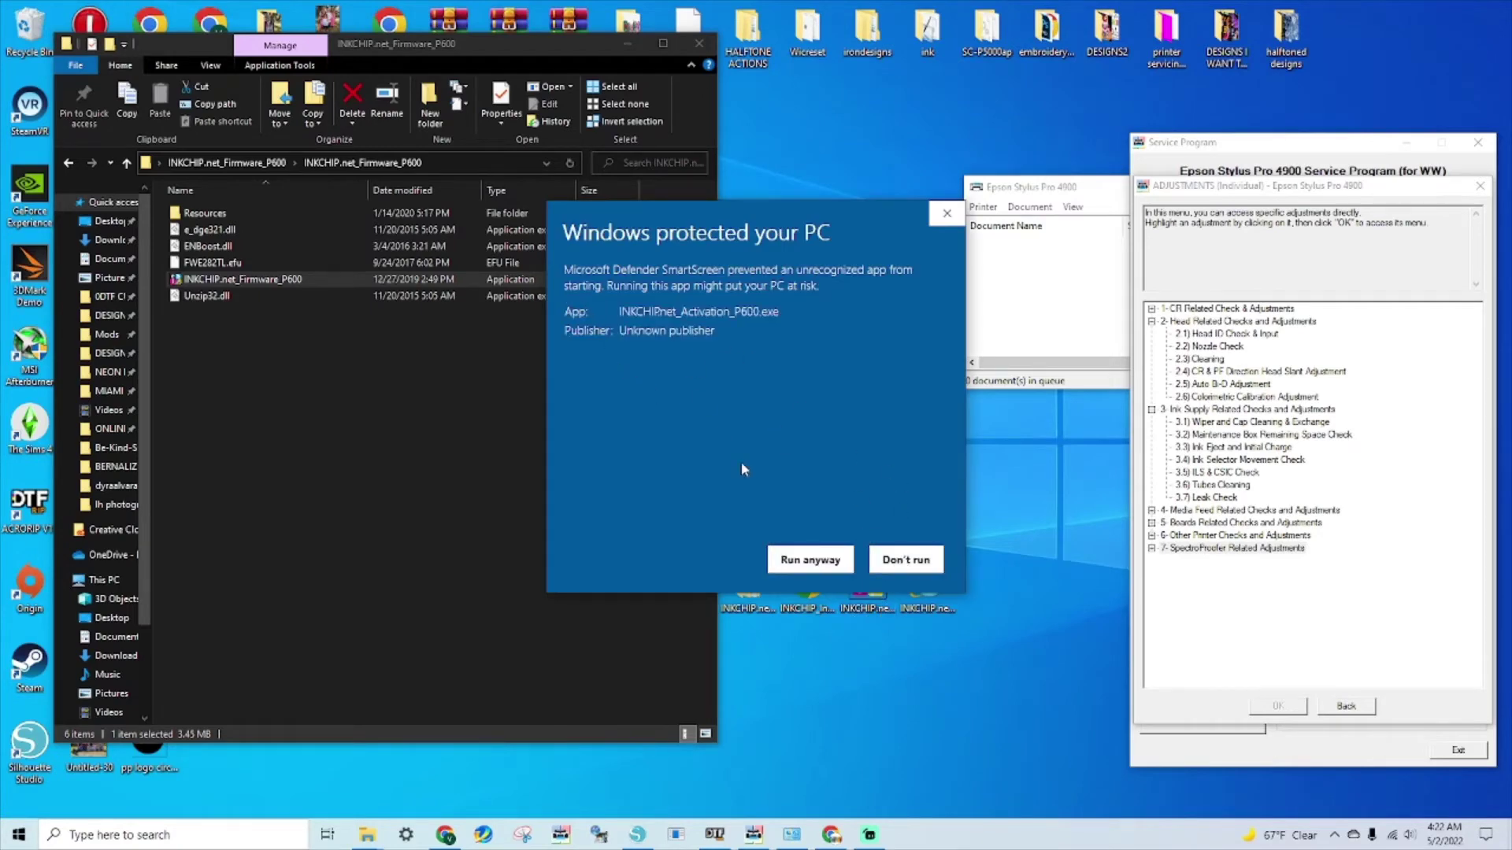
{"action": "left_click", "coordinate": [834, 568]}
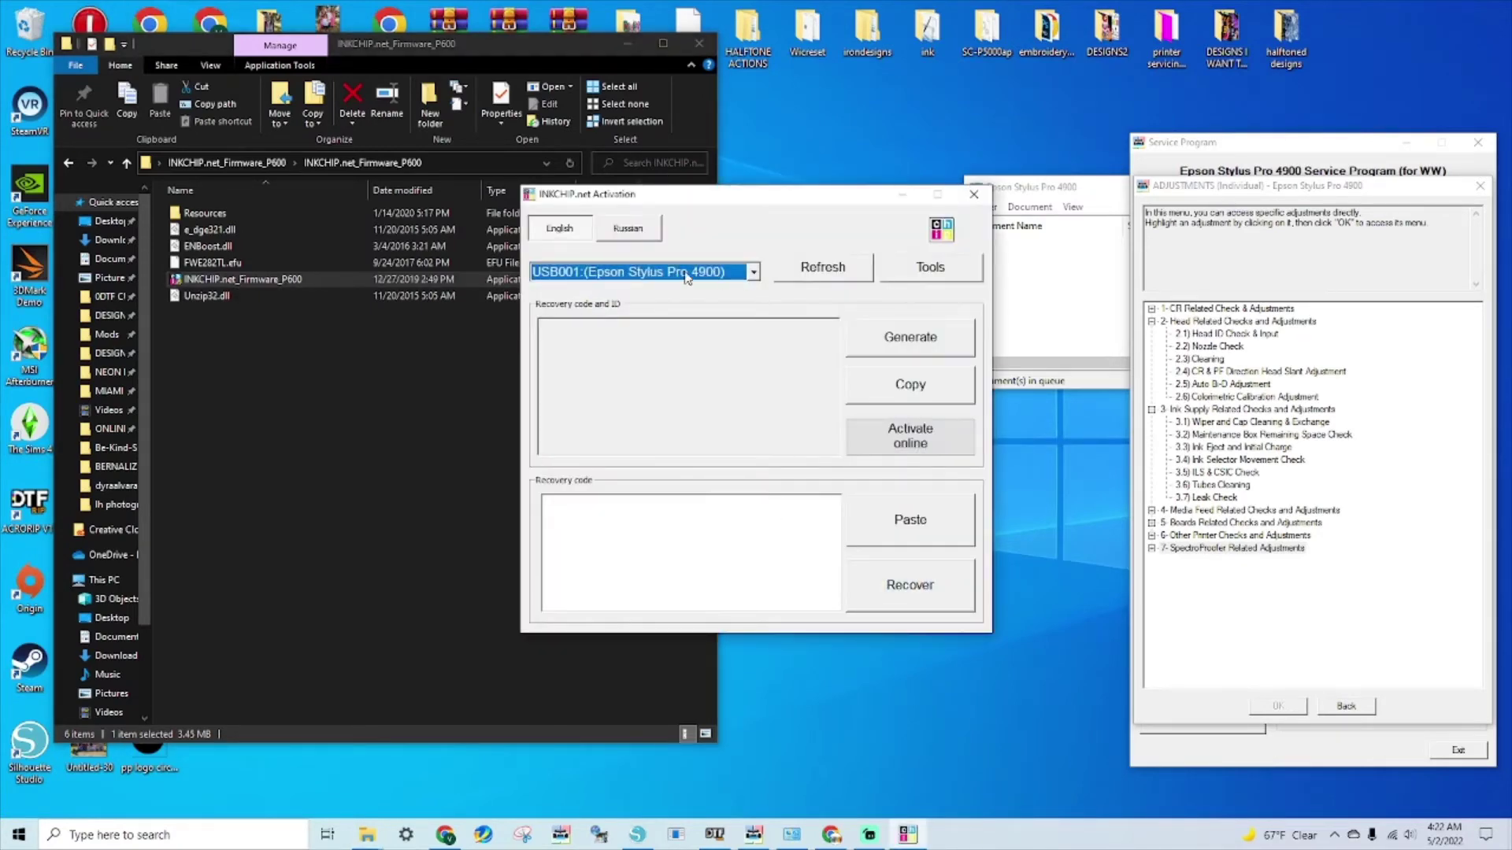
- Select the SC-P600 Series printer on USB012 and generate its serial and ID code
{"action": "left_click", "coordinate": [738, 276]}
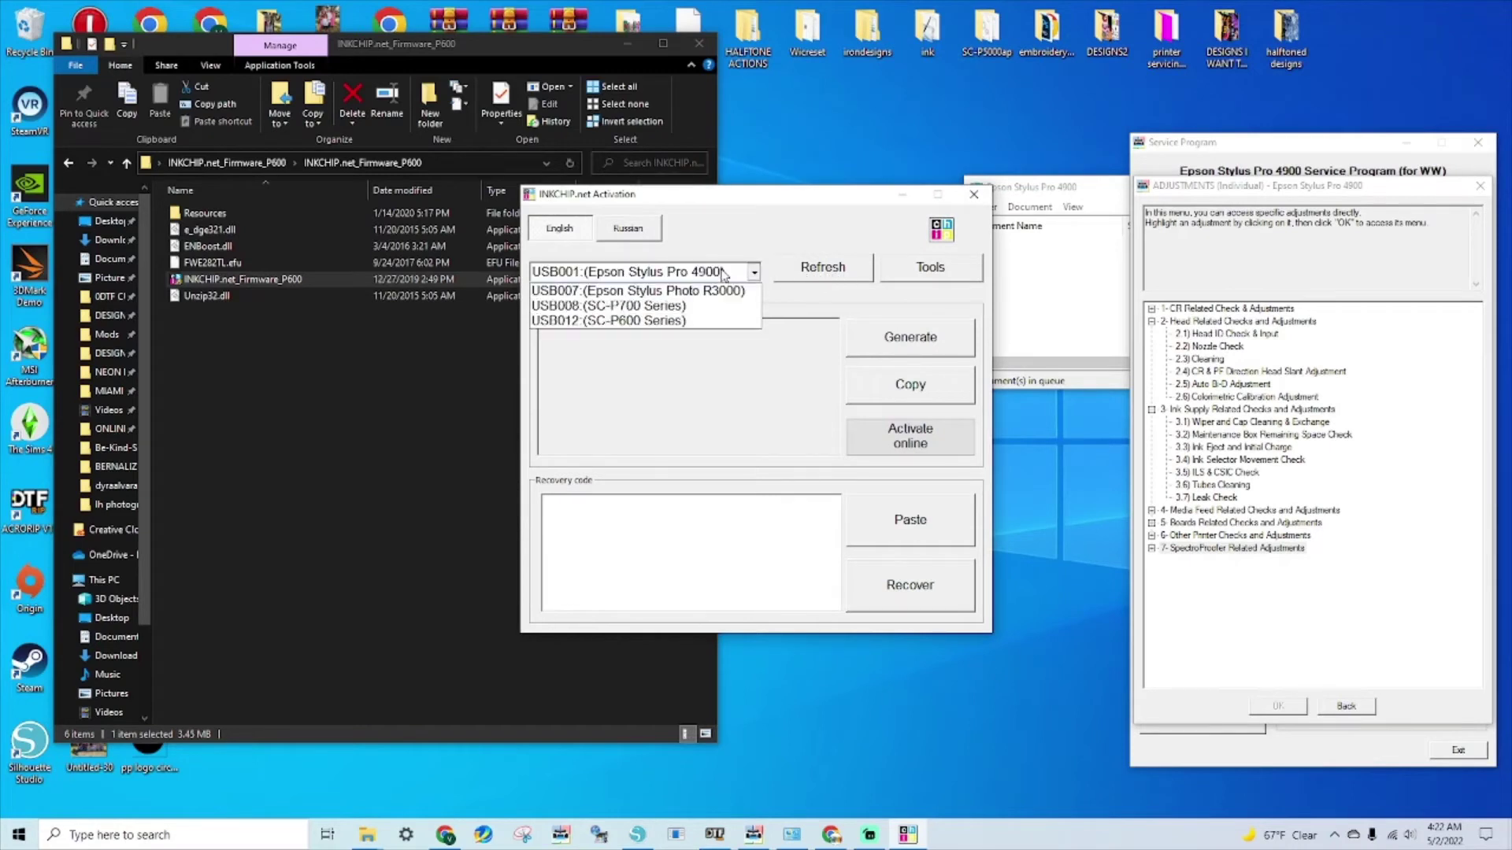
{"action": "left_click", "coordinate": [663, 337]}
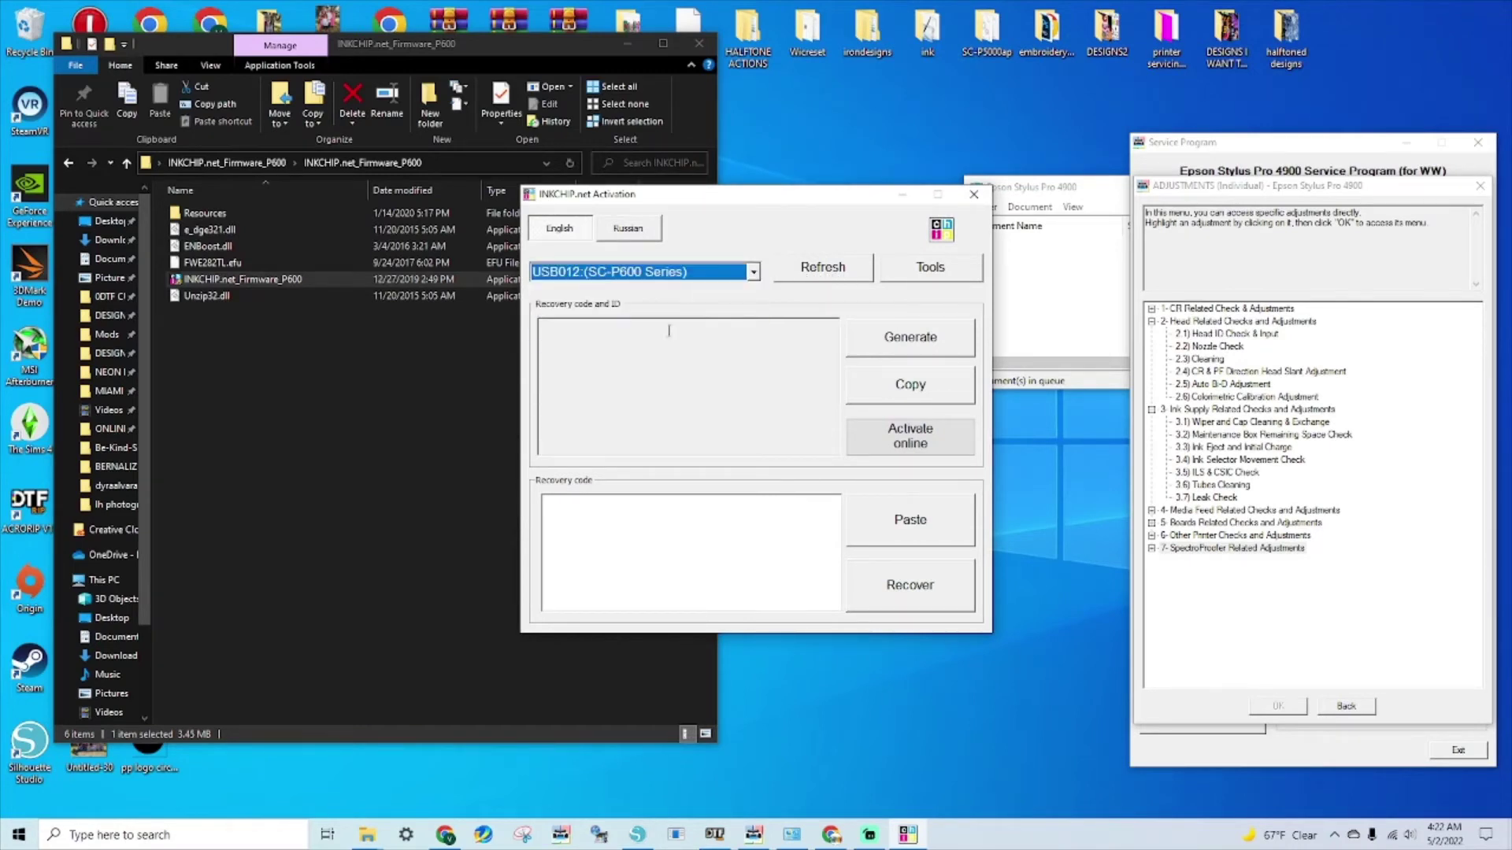
{"action": "left_click", "coordinate": [907, 340]}
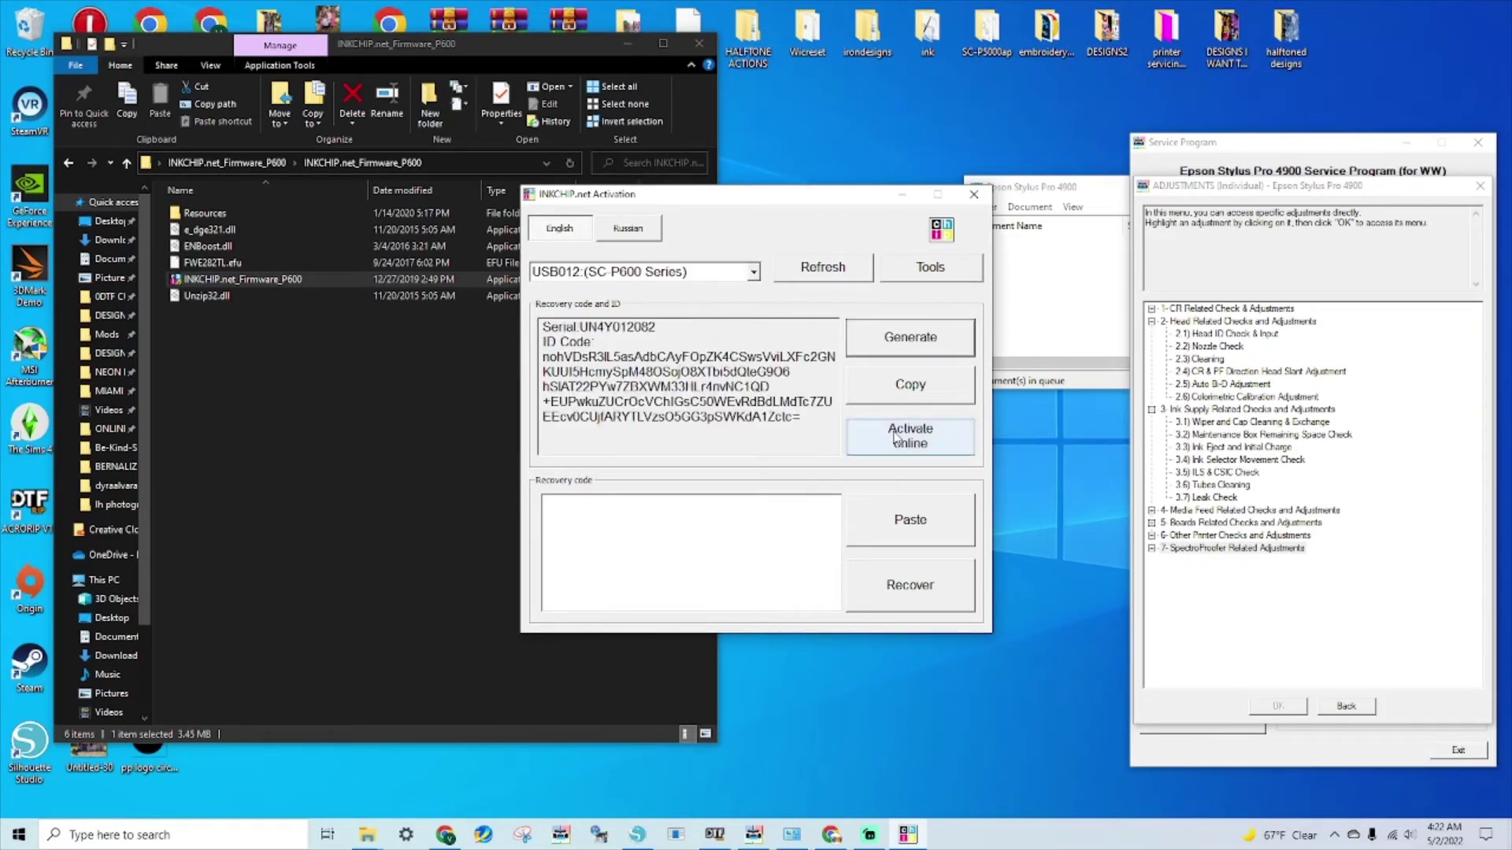
- Activate online by pasting the activation key, then acknowledge the success message
{"action": "left_click", "coordinate": [894, 438]}
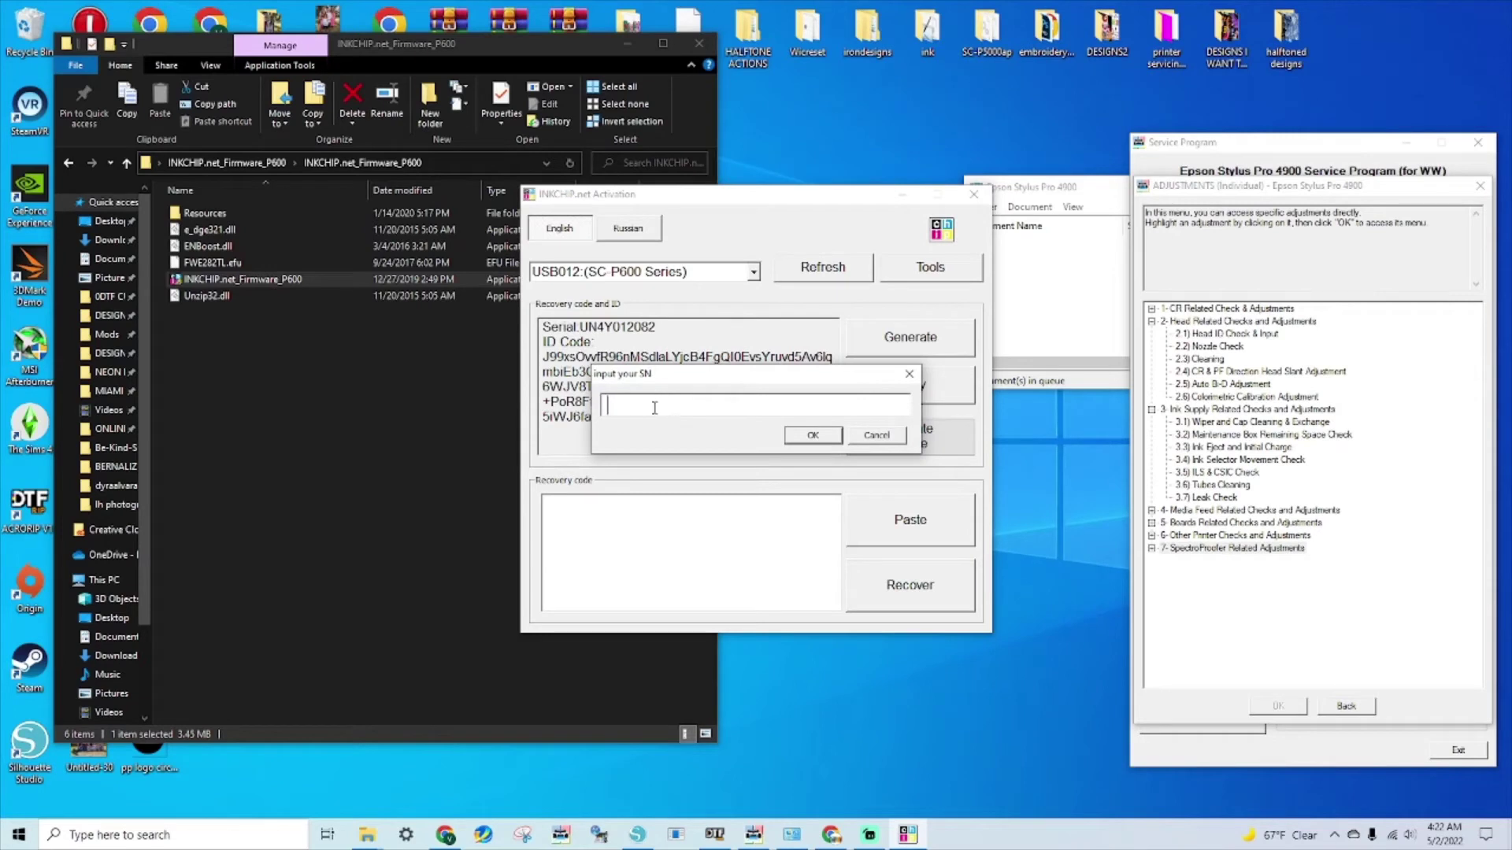
{"action": "key", "text": "ctrl+v"}
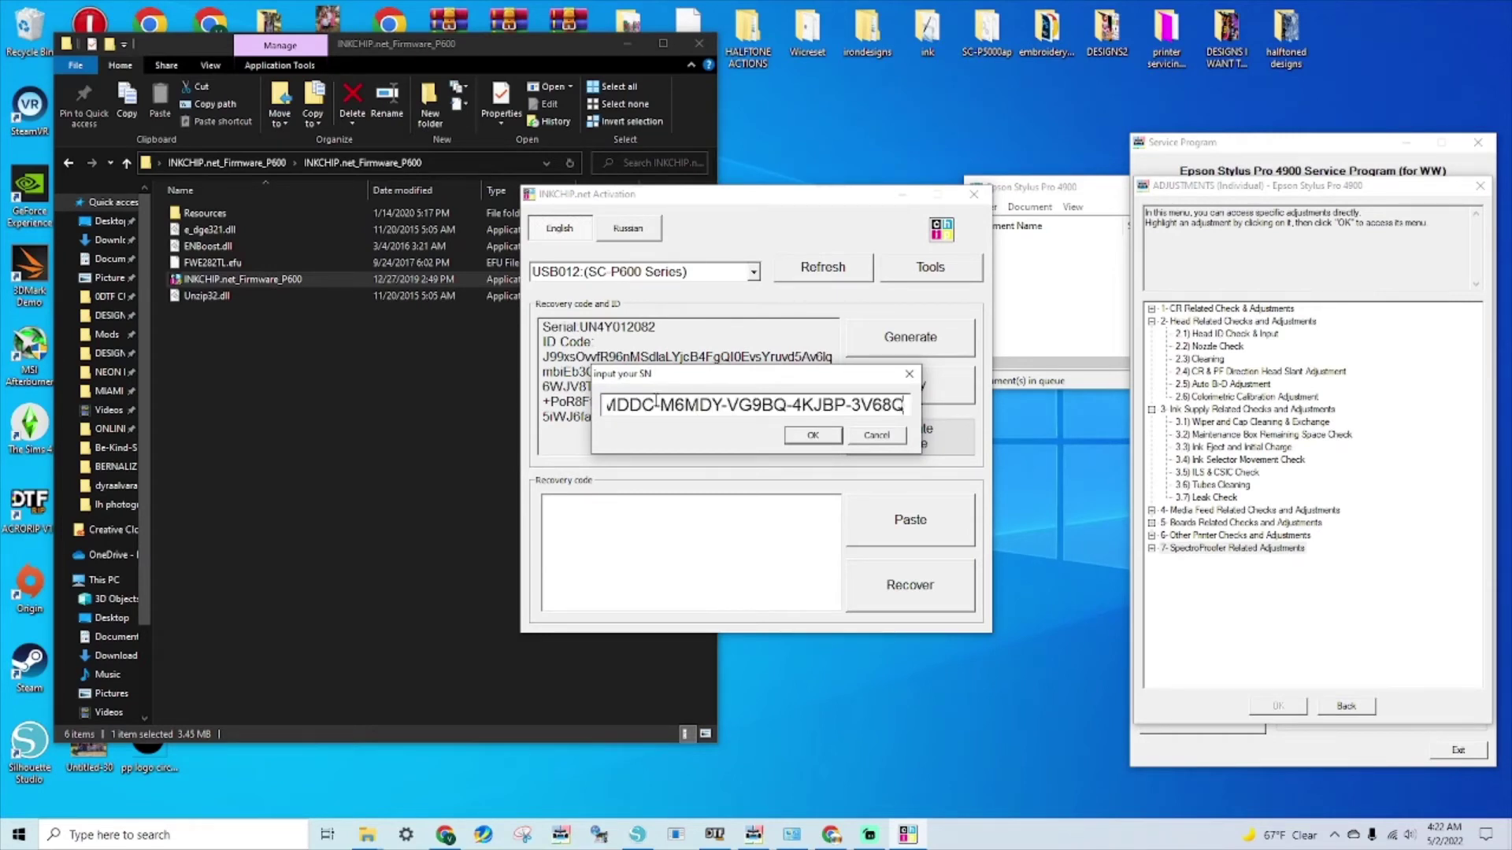
{"action": "left_click", "coordinate": [811, 436]}
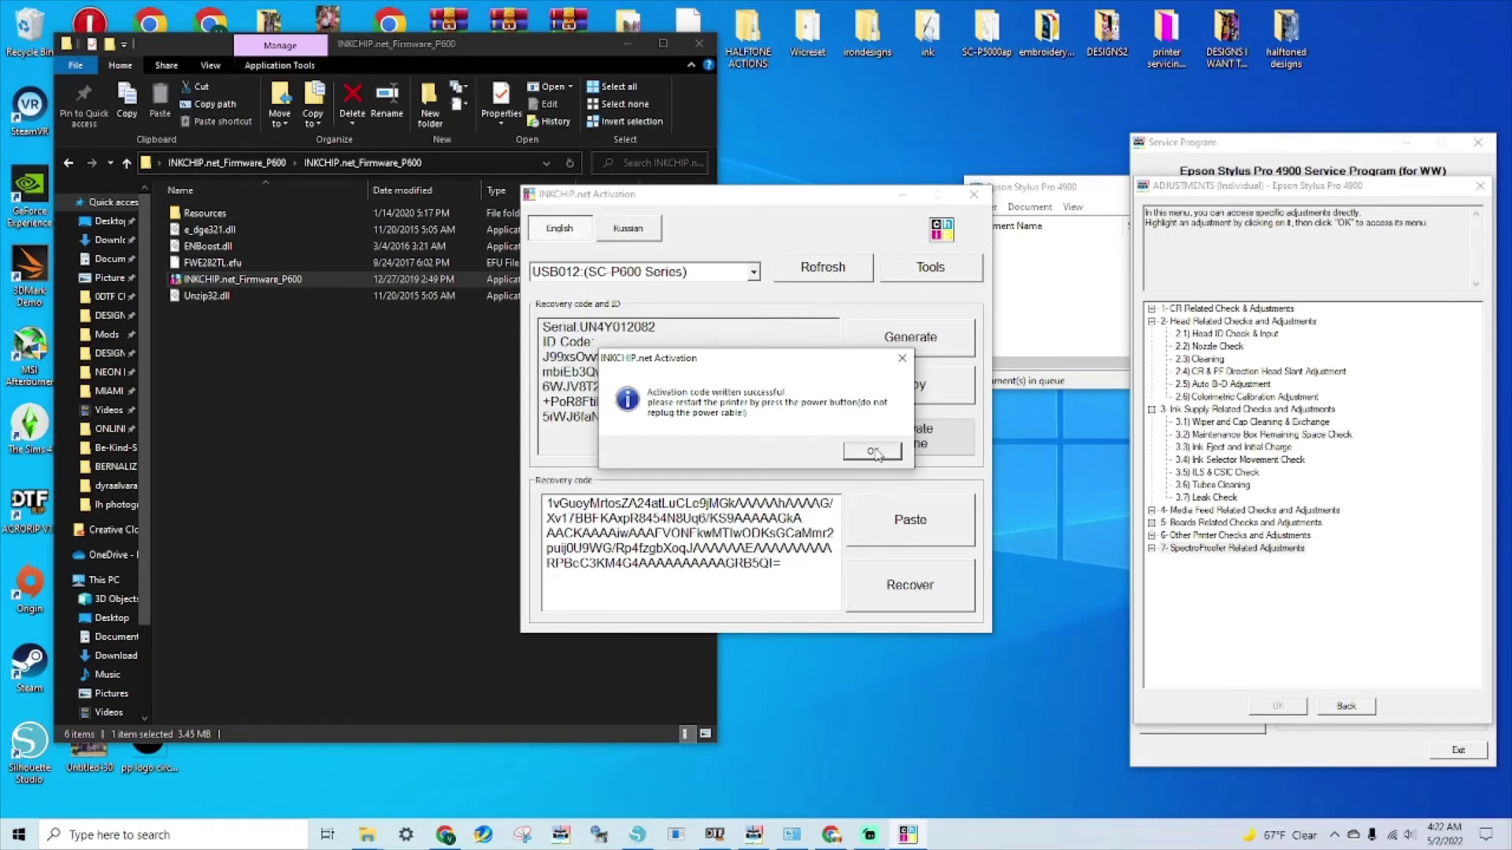
{"action": "left_click", "coordinate": [874, 452]}
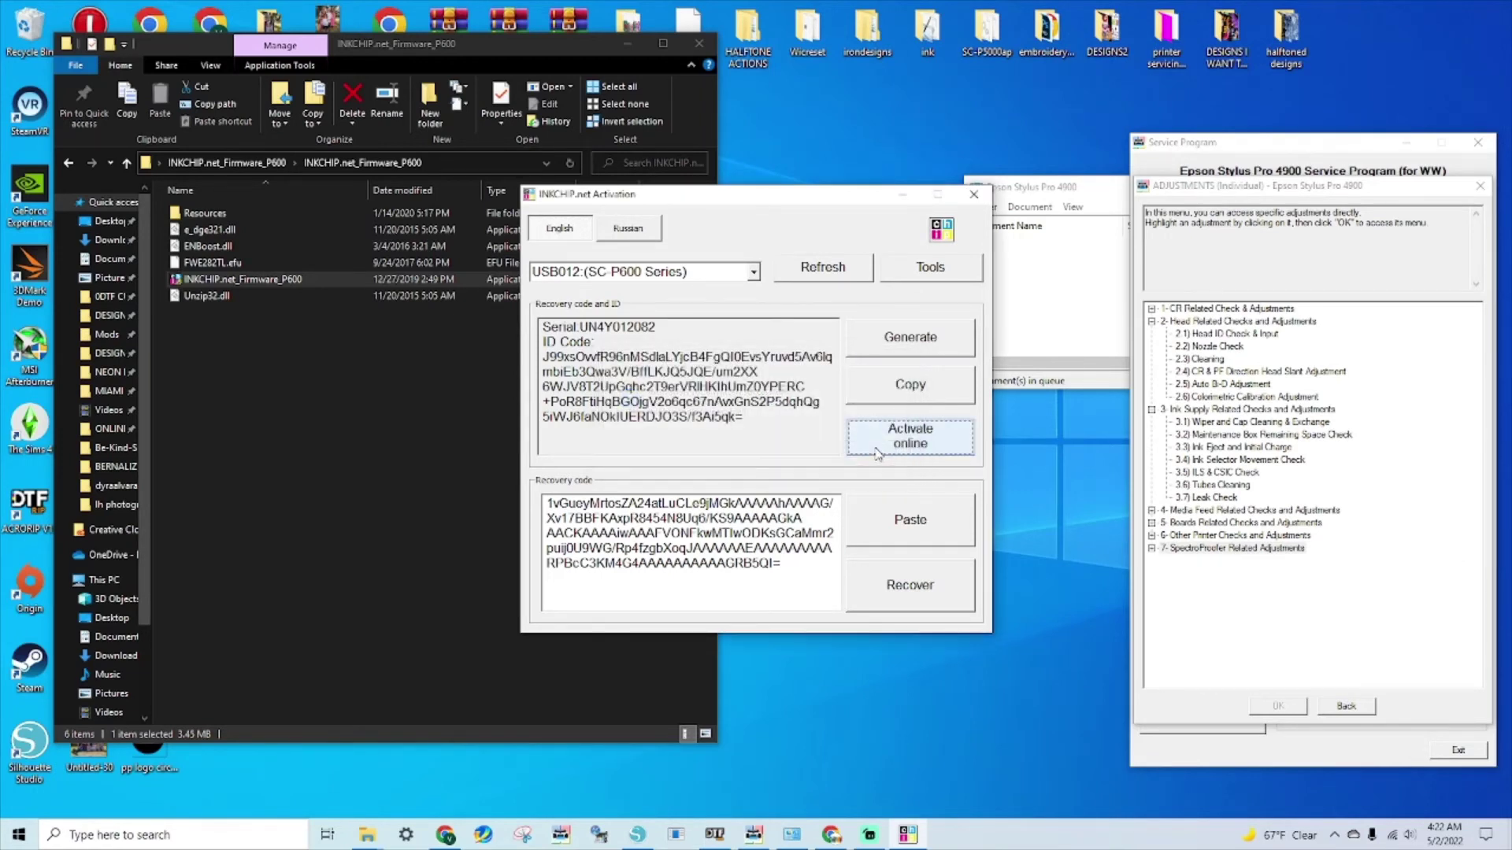